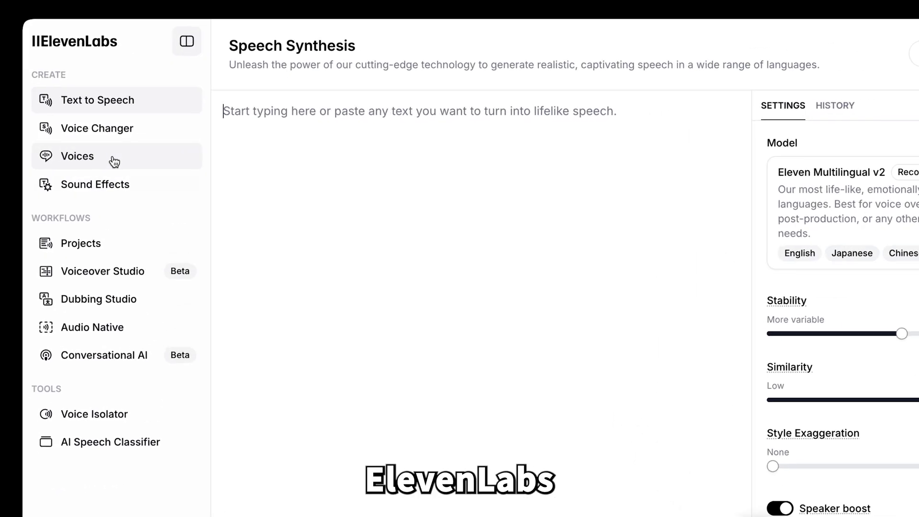
# - Open Voices, scroll through the Library, and return to My voices with George, Will and Alice
pyautogui.click(143, 151)
pyautogui.scroll(-3, 514, 328)
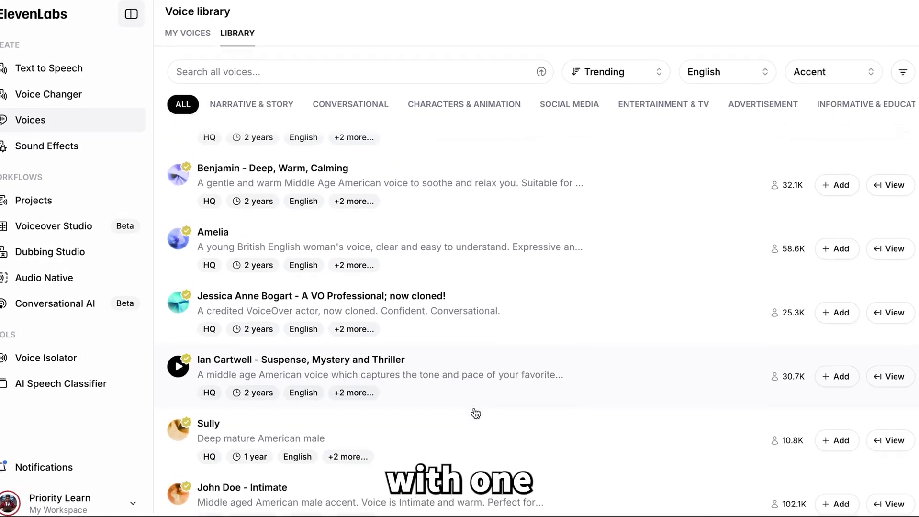
pyautogui.scroll(-1, 475, 410)
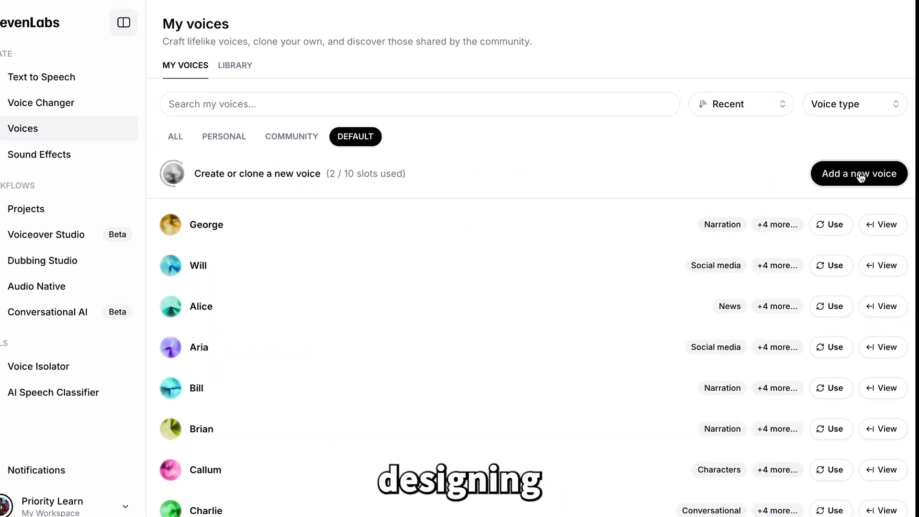
# - Start a Voice Design voice and set the prompt to 'a young male with an American accent'
pyautogui.click(860, 175)
pyautogui.click(441, 158)
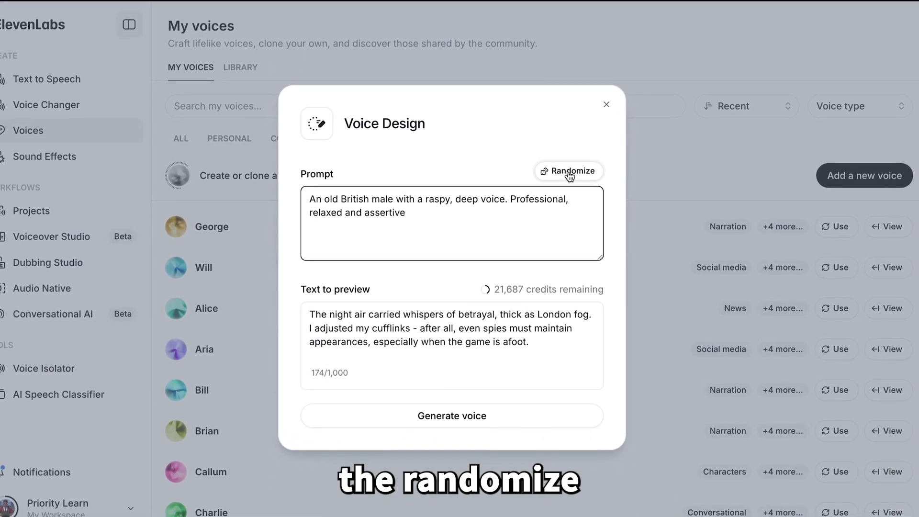
pyautogui.click(570, 173)
pyautogui.click(570, 173)
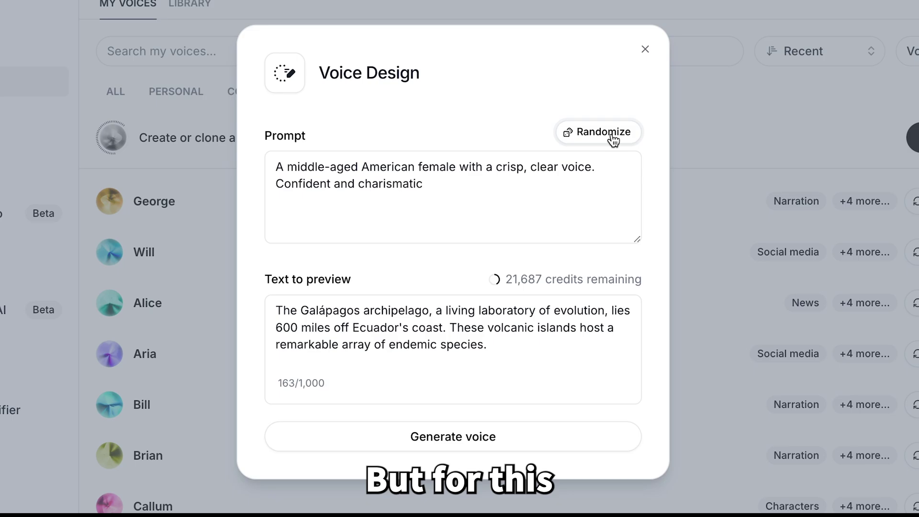
pyautogui.tripleClick(477, 196)
pyautogui.write('a youn')
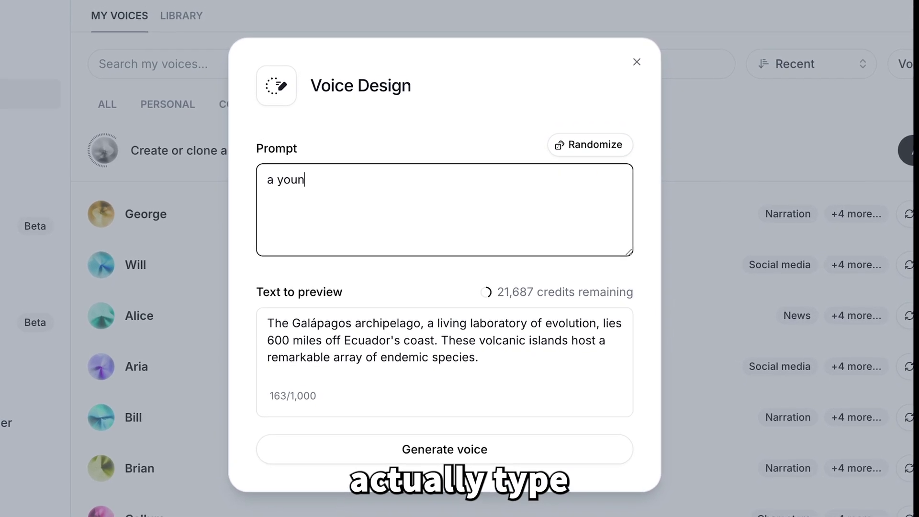
pyautogui.write('g male with an American accent')
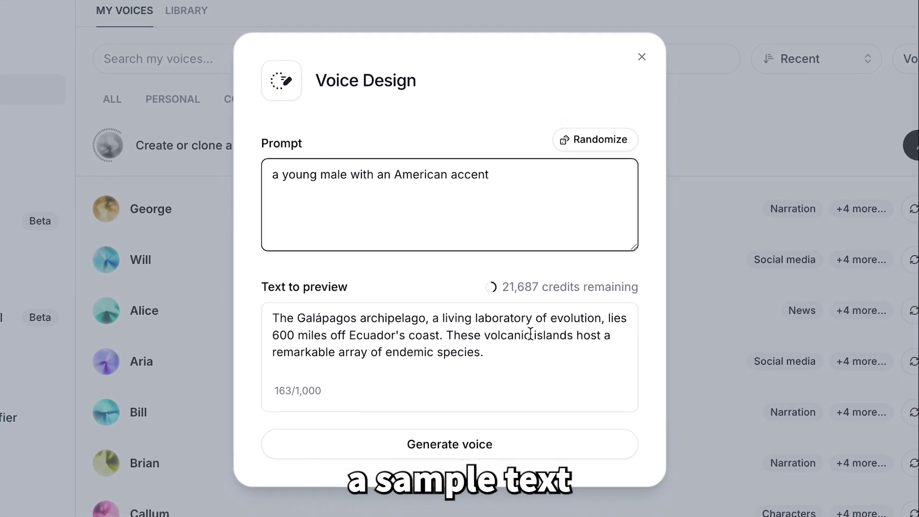
# - Paste a new preview passage, generate, then remove 'young' from the prompt
pyautogui.tripleClick(441, 323)
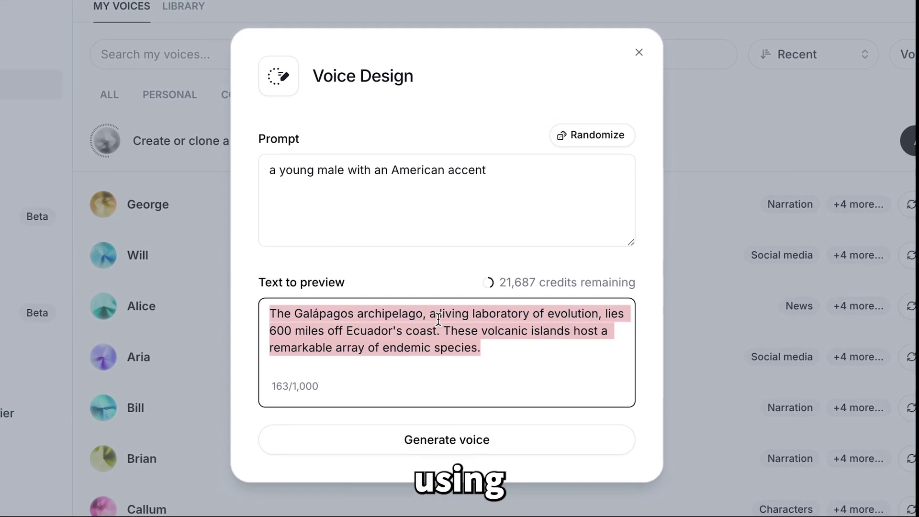
pyautogui.press('BackSpace')
pyautogui.write('AI voices no longer need to be emotionless or mass generated. This video will teach you everything you need to know to make you AI voice sound less like a machine and more human-like with emotions.')
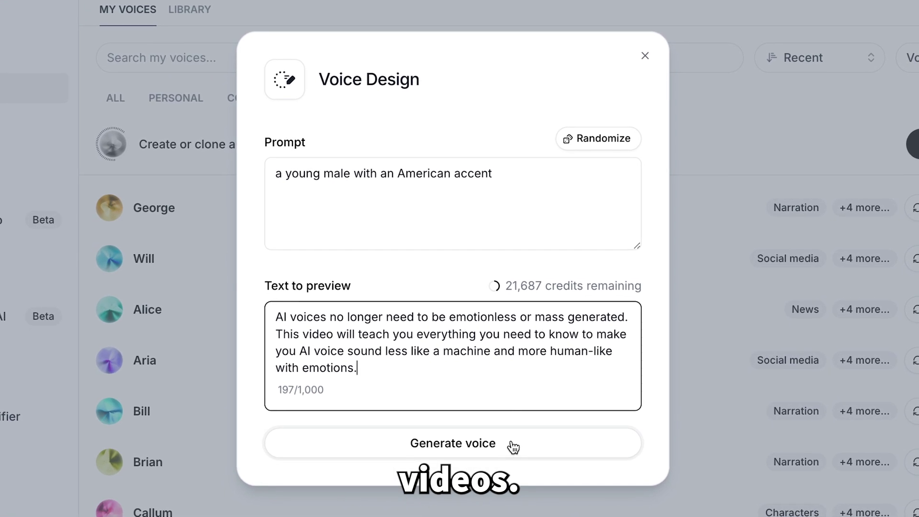
pyautogui.click(487, 443)
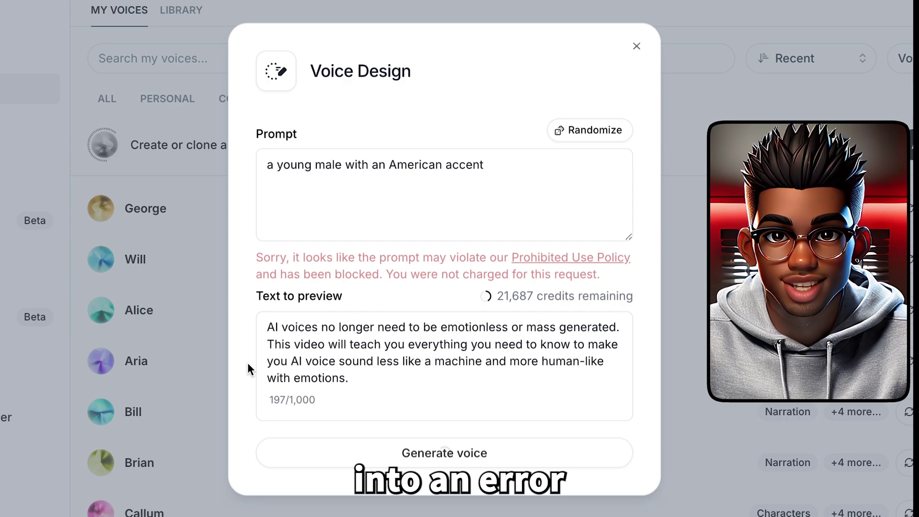
pyautogui.doubleClick(309, 161)
pyautogui.press('BackSpace')
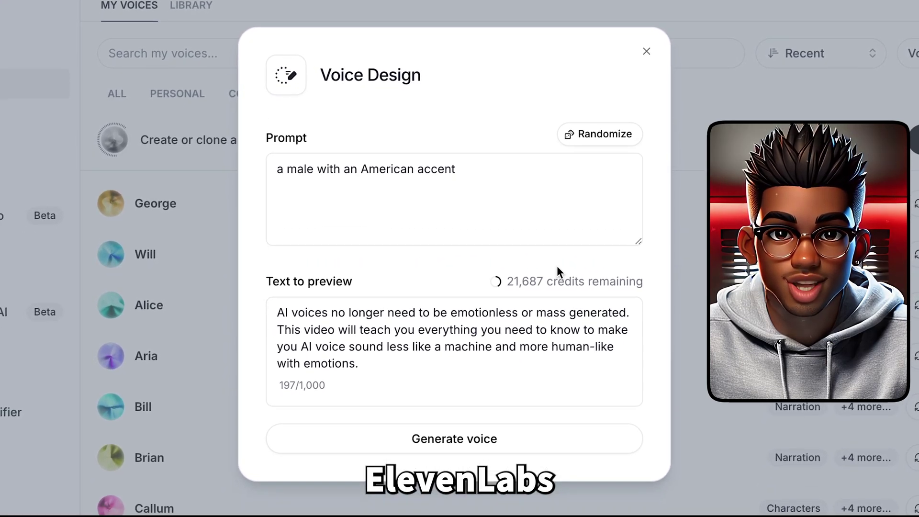
# - Generate voice samples, audition Voices 2 and 3, regenerate, and listen to the new Voice 1
pyautogui.click(485, 442)
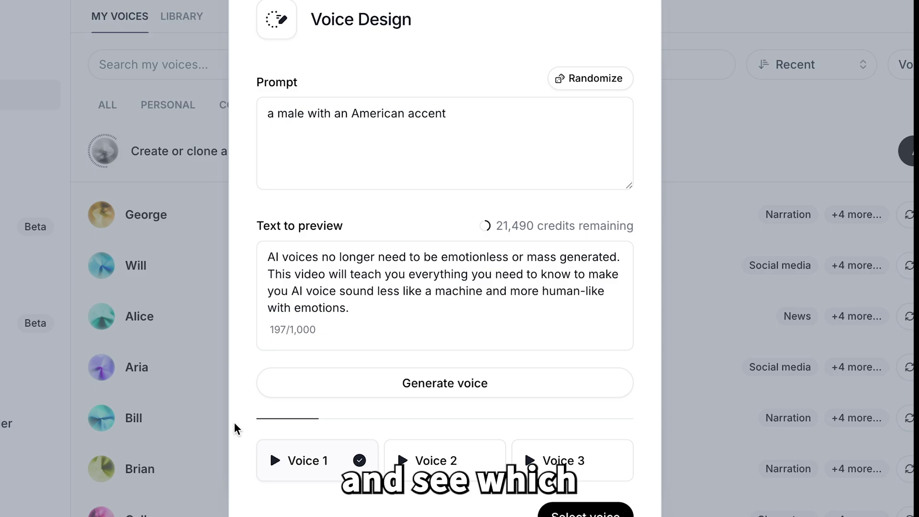
pyautogui.click(410, 465)
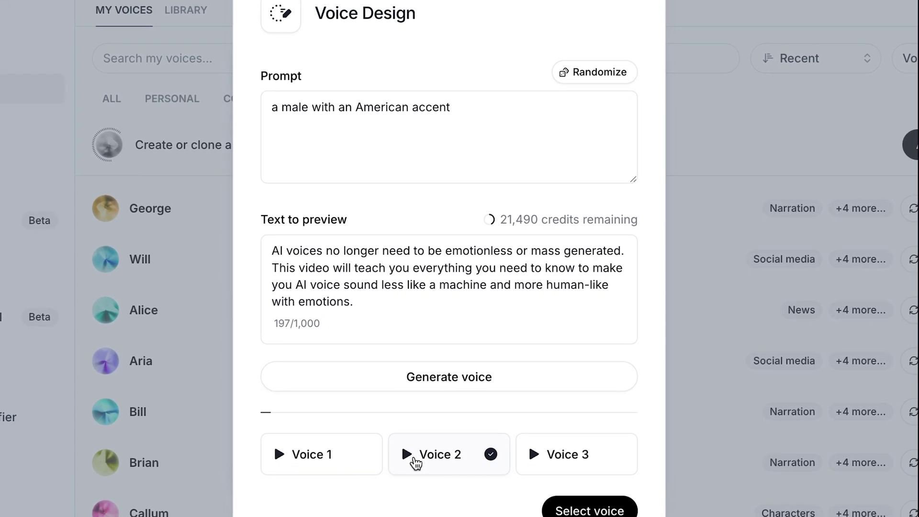
pyautogui.click(534, 461)
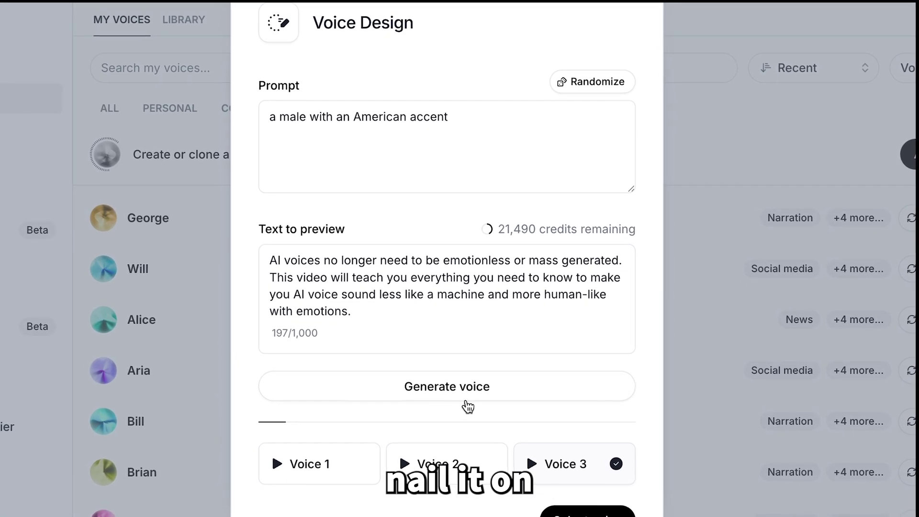
pyautogui.click(460, 385)
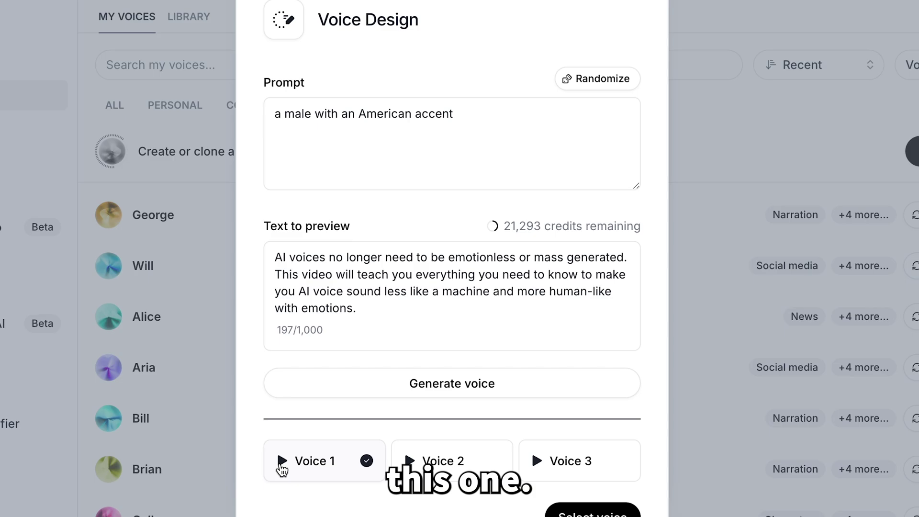
pyautogui.click(281, 461)
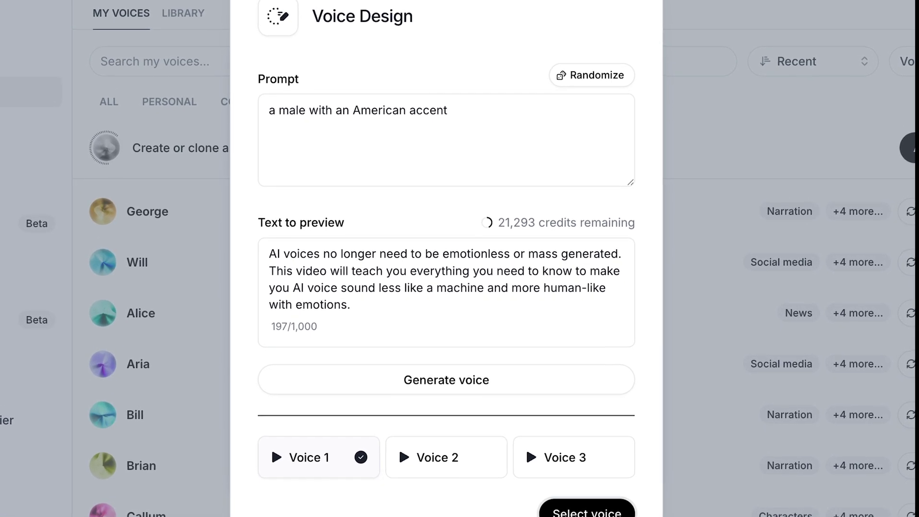
# - Select the first voice, name it aiTrends, label it English, and save it
pyautogui.click(587, 511)
pyautogui.click(324, 168)
pyautogui.write('aiTrends')
pyautogui.click(479, 248)
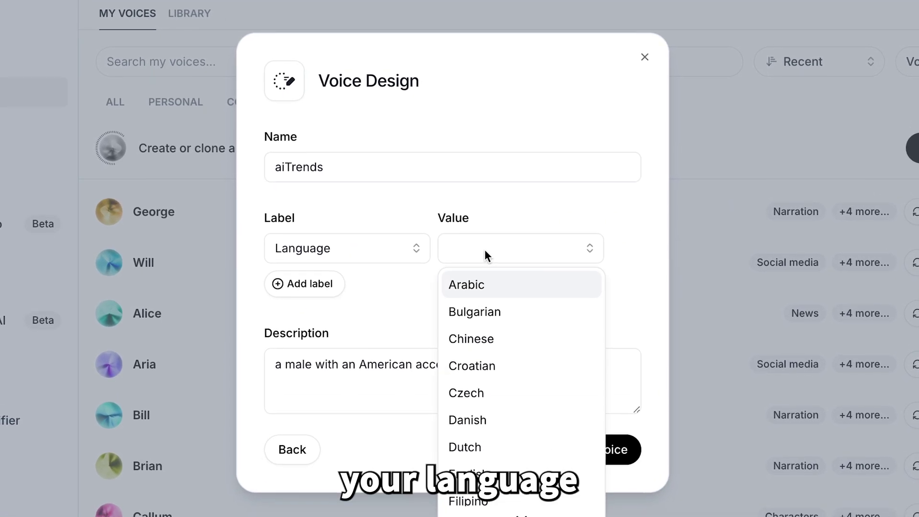
pyautogui.click(467, 474)
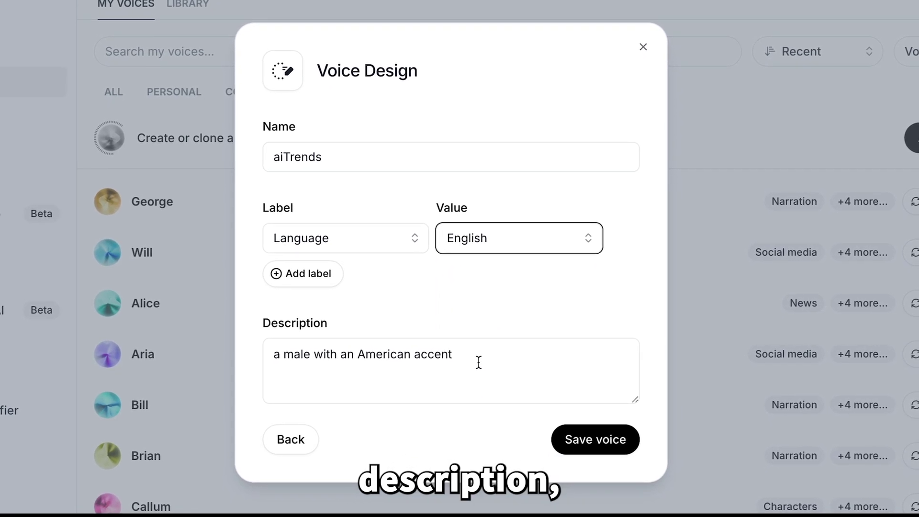
pyautogui.click(596, 440)
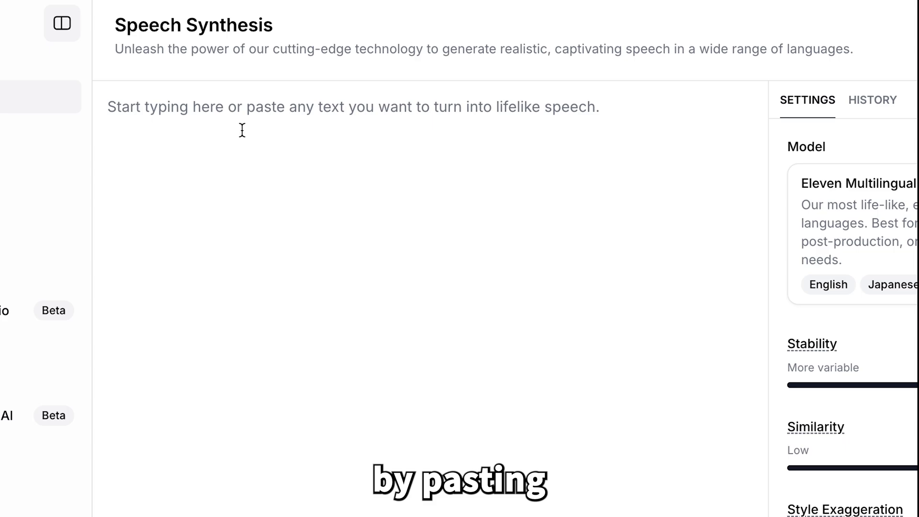
# - Paste the script, capitalise GUYS! and SECRET, and hyphenate human-sounding
pyautogui.hotkey('ctrl', 'v')
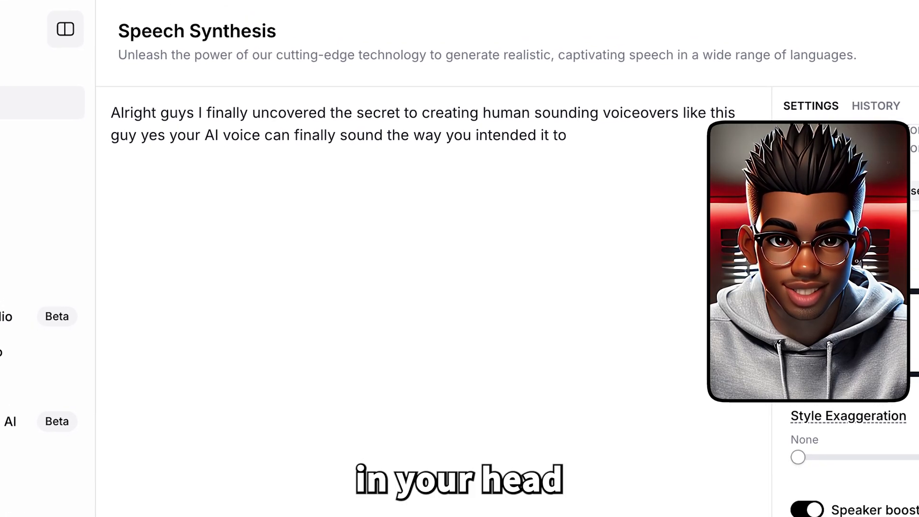
pyautogui.write('GUYS!')
pyautogui.doubleClick(376, 107)
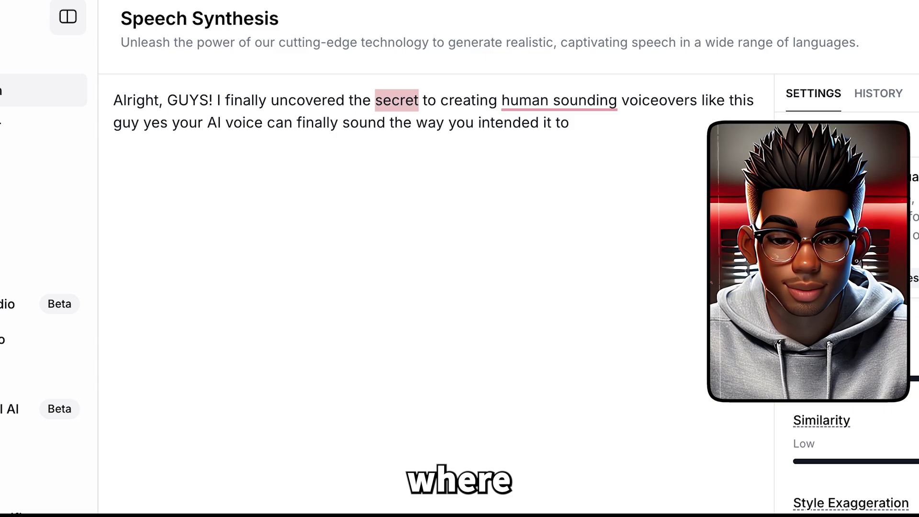
pyautogui.write('SECRET')
pyautogui.click(563, 107)
pyautogui.press('BackSpace')
pyautogui.write('-')
# - Change guy to GUY. and yes to YES, end with '!', and replace the comma after YES with '...'
pyautogui.doubleClick(147, 127)
pyautogui.write('GUY.')
pyautogui.doubleClick(173, 127)
pyautogui.write('YES,')
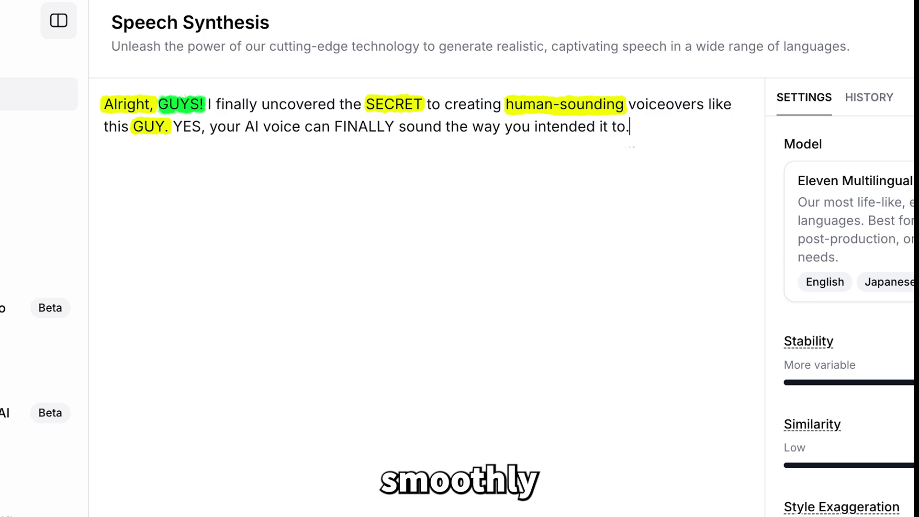
pyautogui.press('BackSpace')
pyautogui.write('!')
pyautogui.click(206, 130)
pyautogui.press('BackSpace')
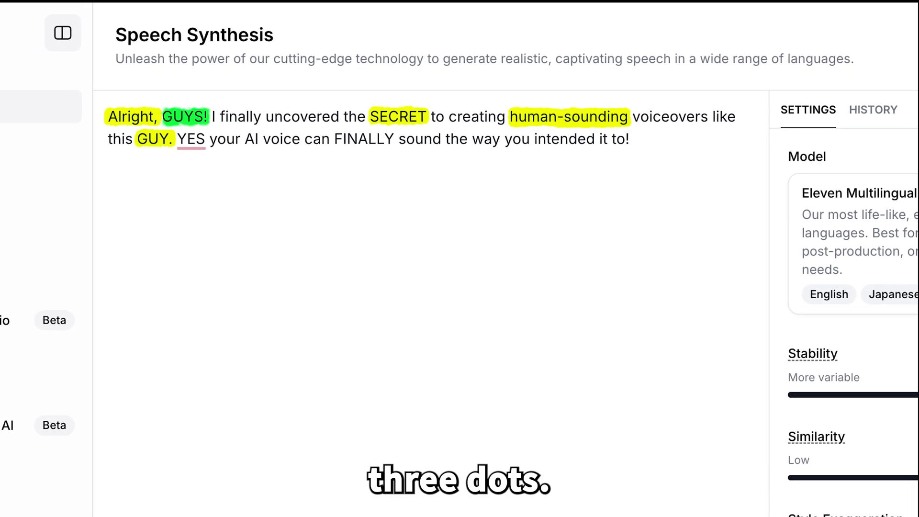
pyautogui.write('...')
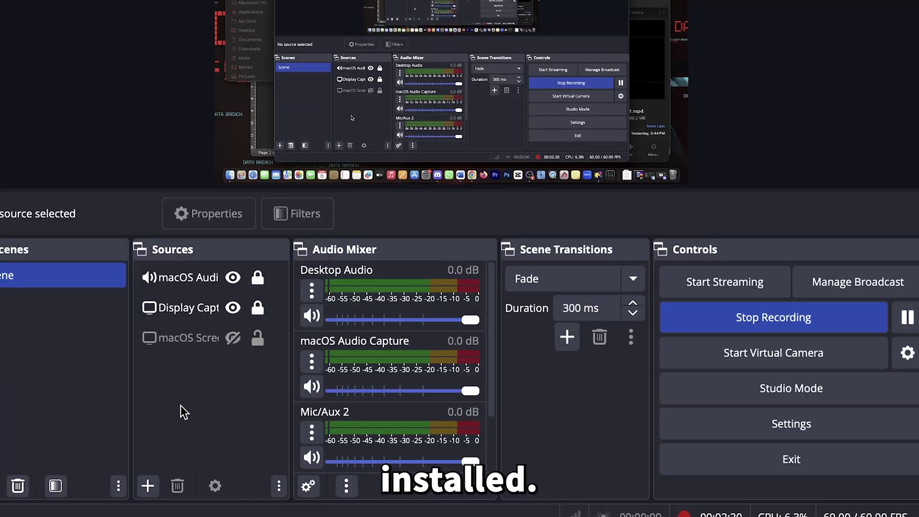
pyautogui.click(192, 307)
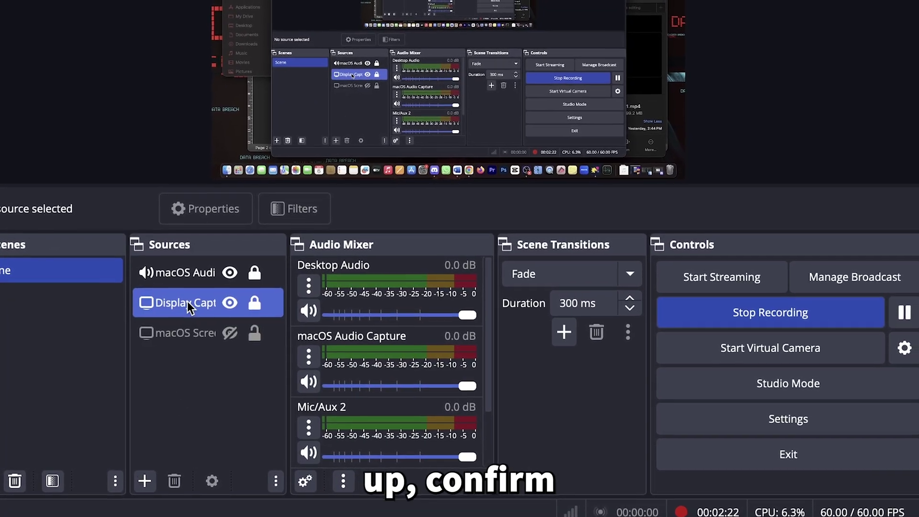
pyautogui.click(189, 284)
pyautogui.click(194, 307)
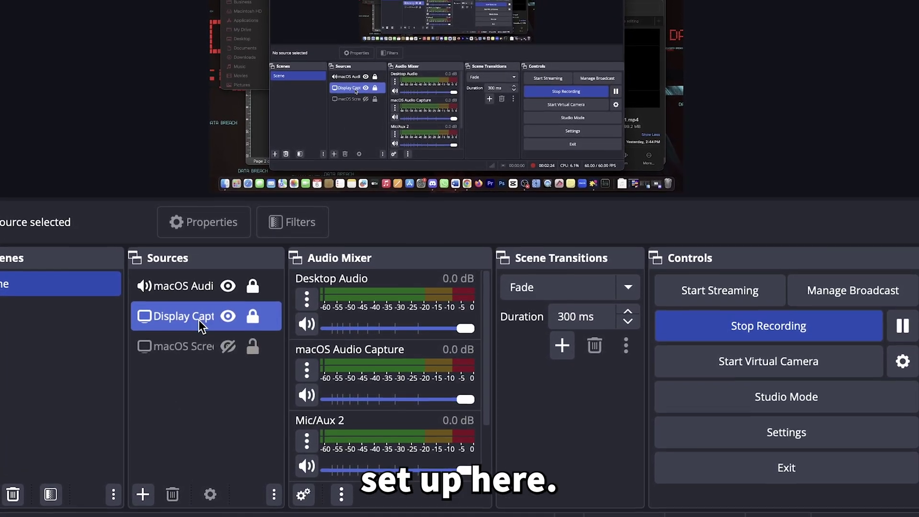
pyautogui.click(144, 444)
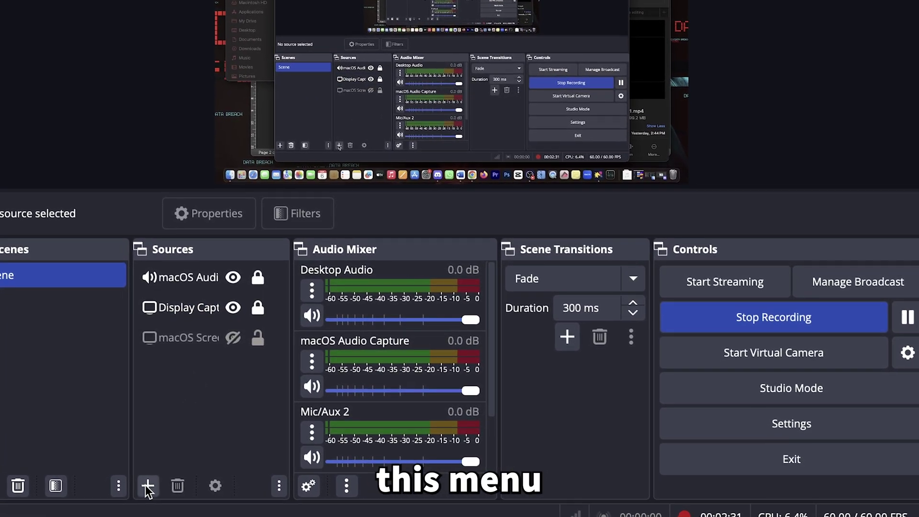
pyautogui.click(147, 494)
pyautogui.press('Escape')
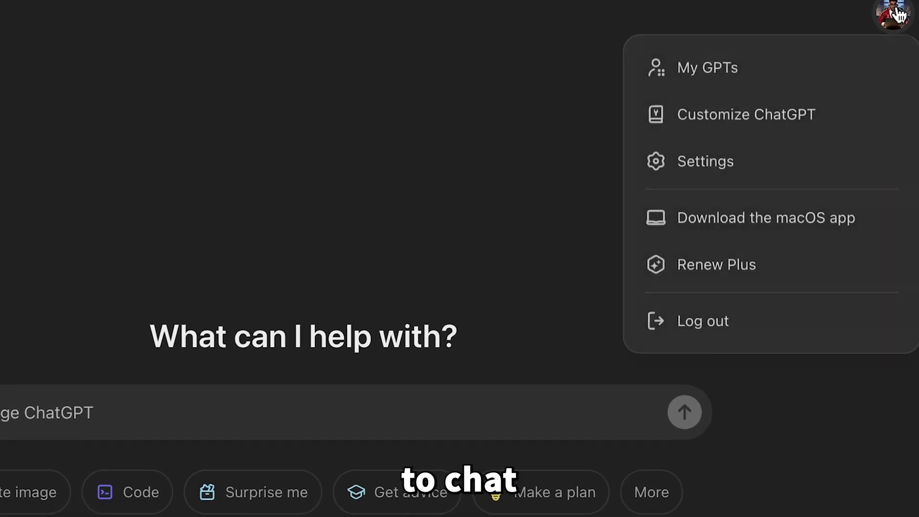
# - Check ChatGPT's speech settings, keeping the Cove voice
pyautogui.click(842, 160)
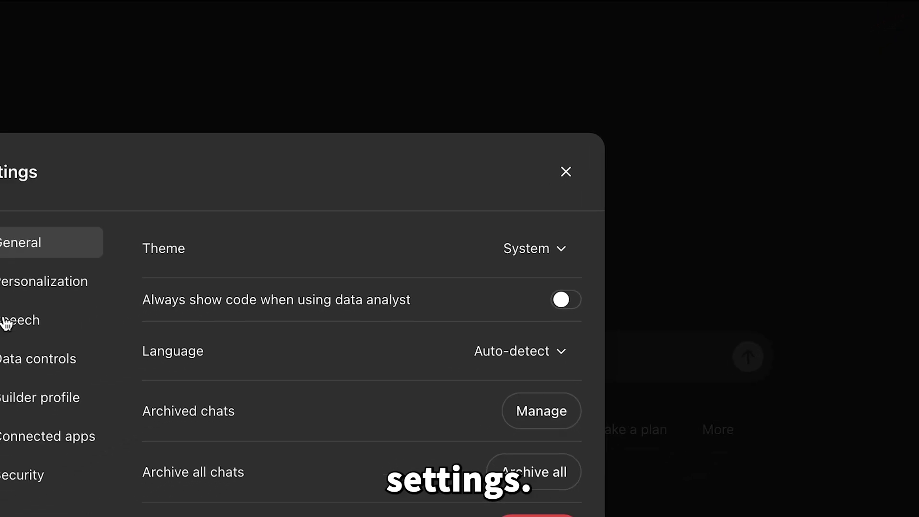
pyautogui.click(5, 323)
pyautogui.click(681, 171)
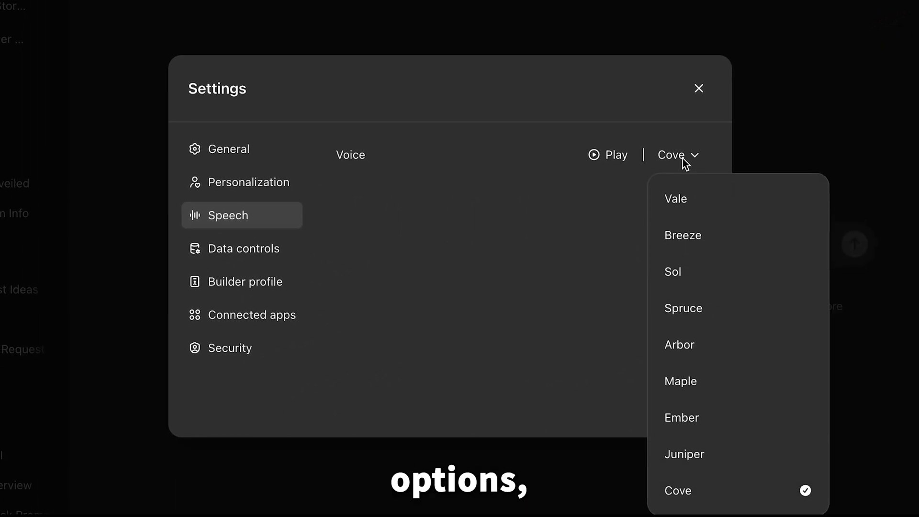
pyautogui.click(675, 506)
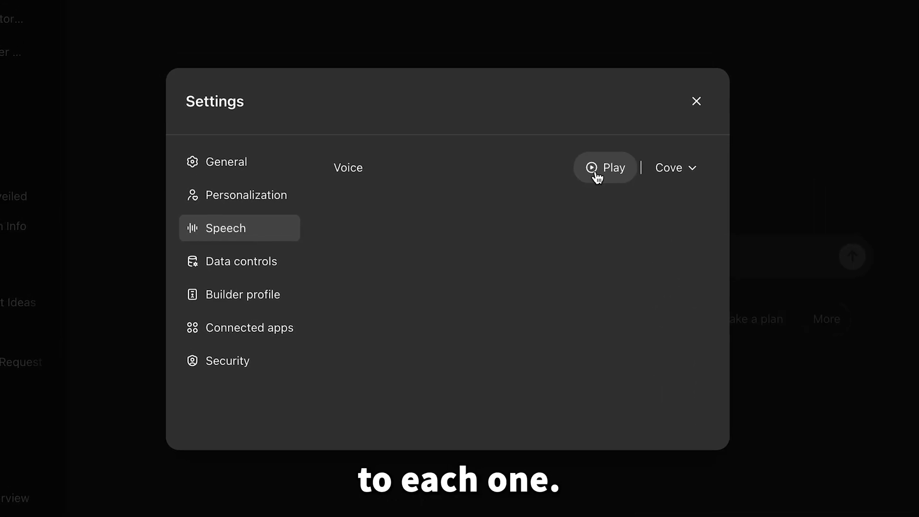
# - Send 'Rewrite this exactly as it is.' followed by the pasted voiceover script
pyautogui.click(699, 91)
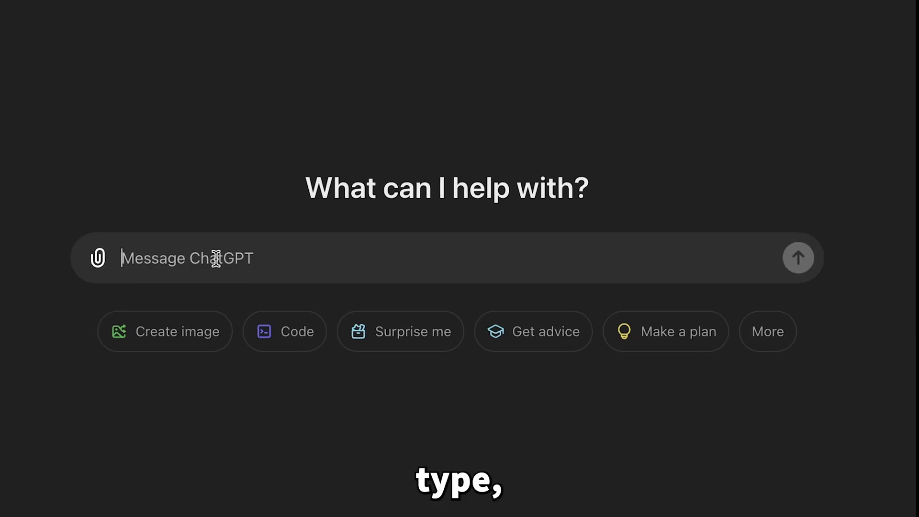
pyautogui.write('Rewrite this exactly as it i')
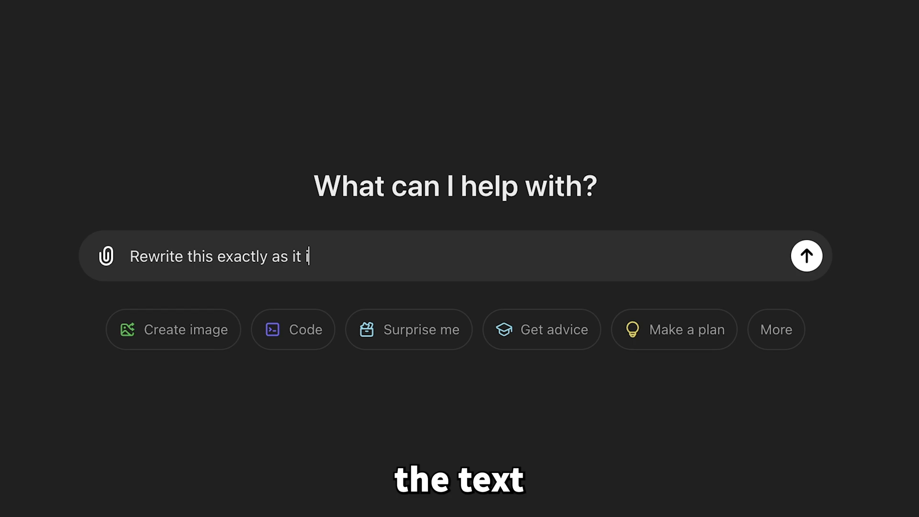
pyautogui.write('s.')
pyautogui.hotkey('shift', 'Return')
pyautogui.hotkey('shift', 'Return')
pyautogui.hotkey('ctrl', 'v')
pyautogui.press('Return')
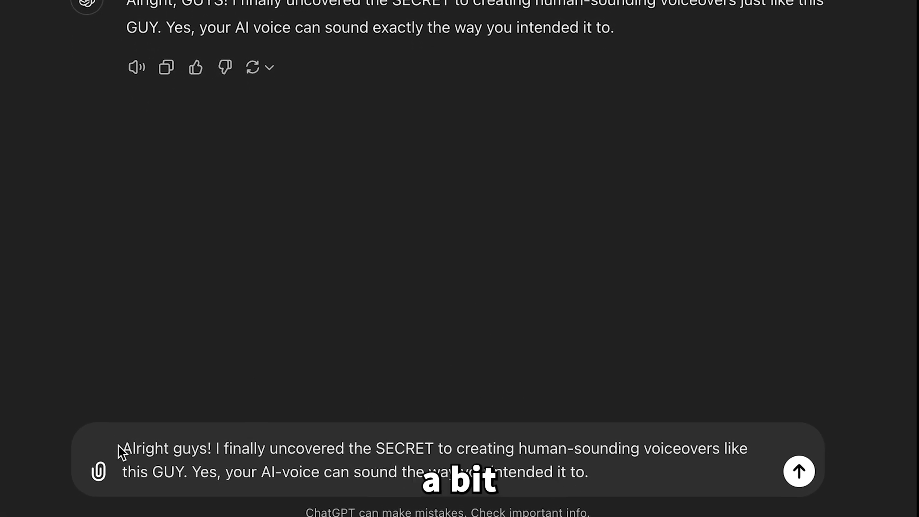
# - Resend the rewrite request with the edited script
pyautogui.hotkey('shift', 'Return')
pyautogui.hotkey('shift', 'Return')
pyautogui.press('Up')
pyautogui.press('Up')
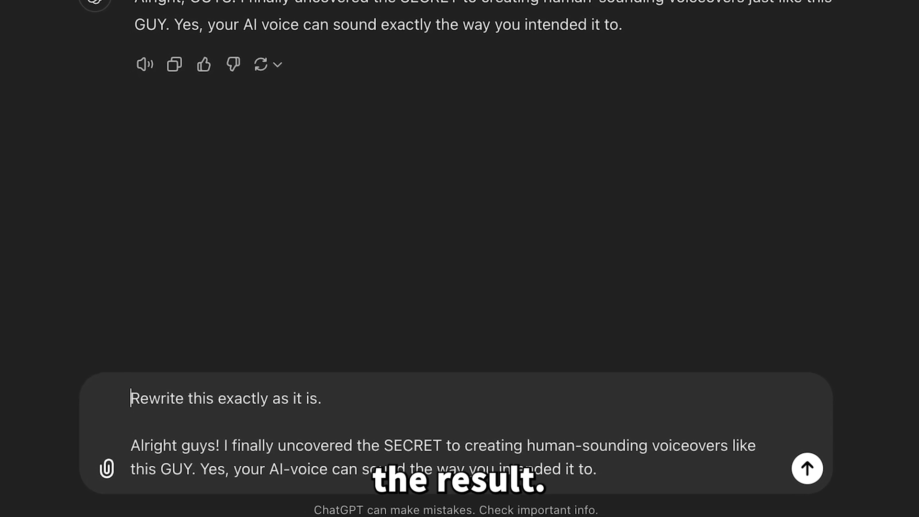
pyautogui.press('Return')
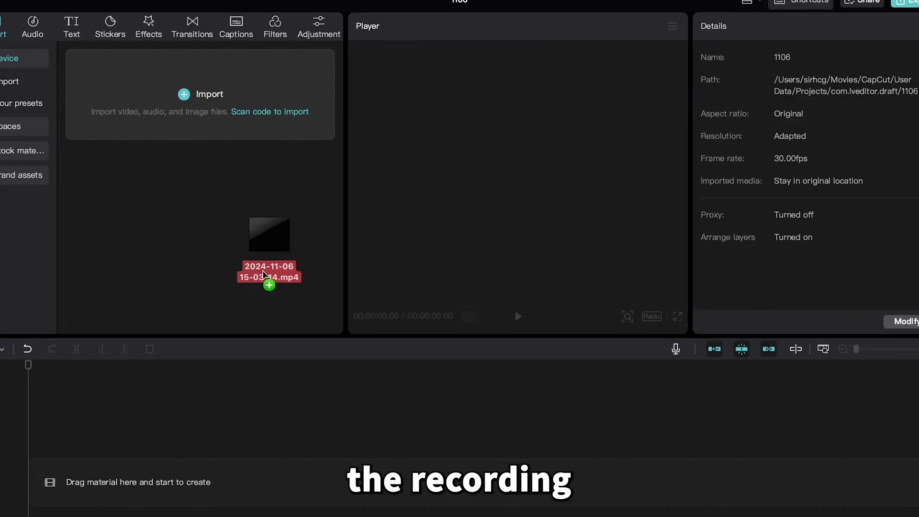
# - Import the screen recording, add it to the timeline, and extract its audio to a separate track
pyautogui.moveTo(269, 287); pyautogui.dragTo(308, 288)
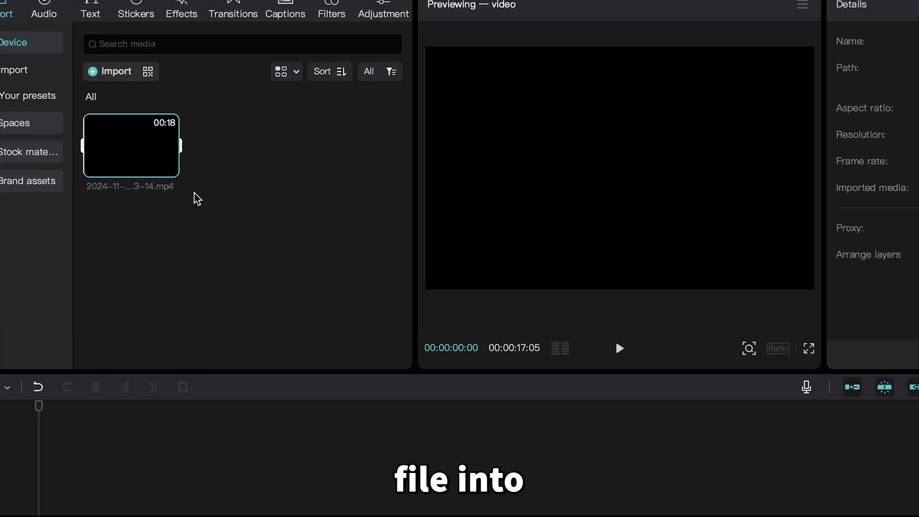
pyautogui.moveTo(134, 150)
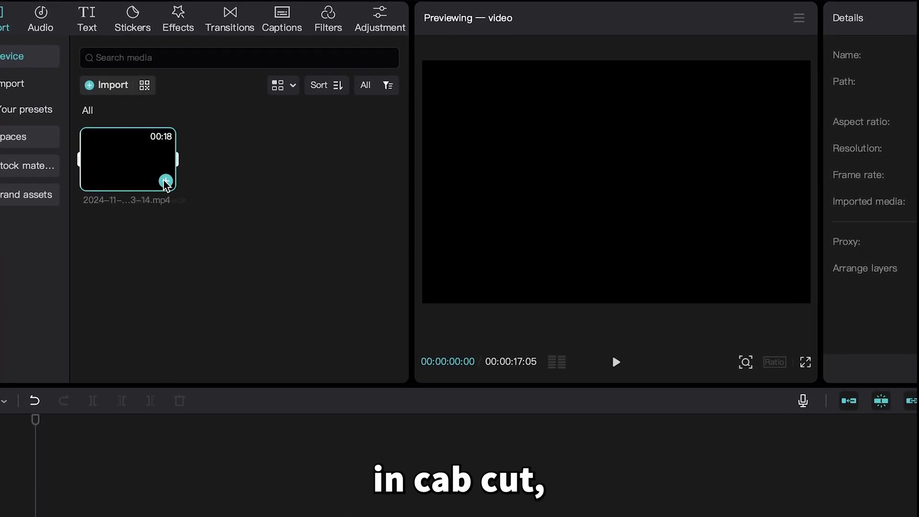
pyautogui.click(166, 178)
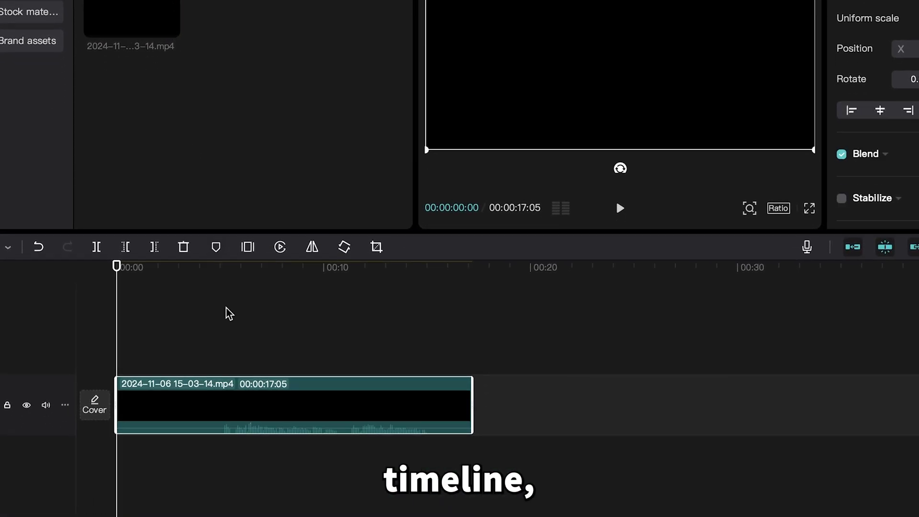
pyautogui.rightClick(344, 444)
pyautogui.click(370, 408)
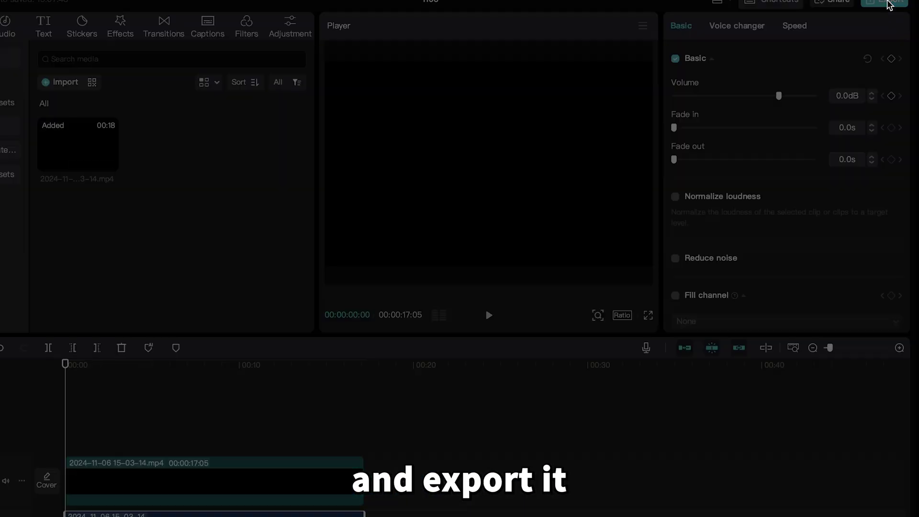
# - Set the export to audio only, keeping MP3 format
pyautogui.click(888, 8)
pyautogui.click(461, 183)
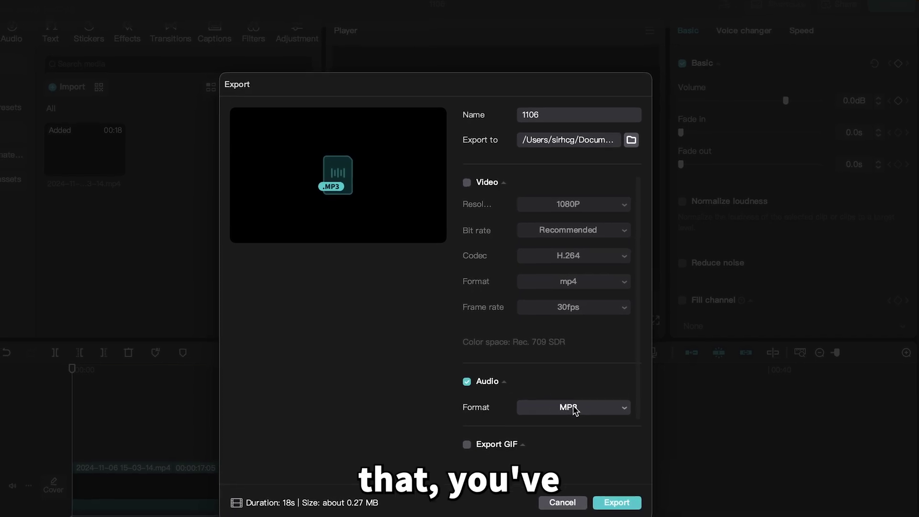
pyautogui.scroll(-3, 579, 404)
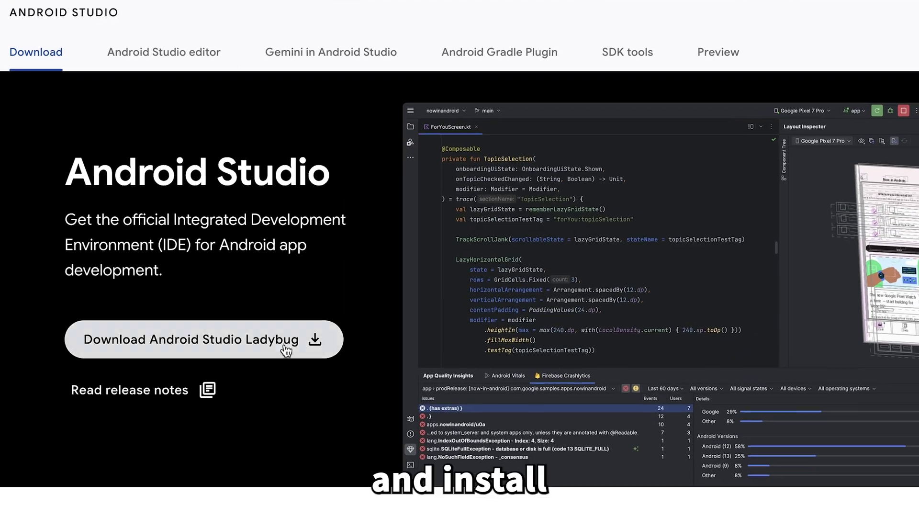
# - Load the 8.4-second MP3 voiceover from the Download folder and play it back
pyautogui.click(284, 345)
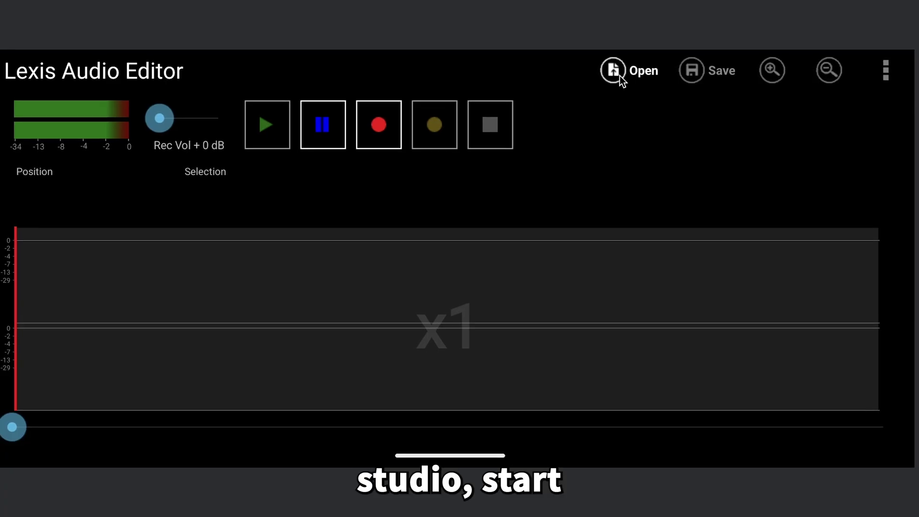
pyautogui.click(617, 70)
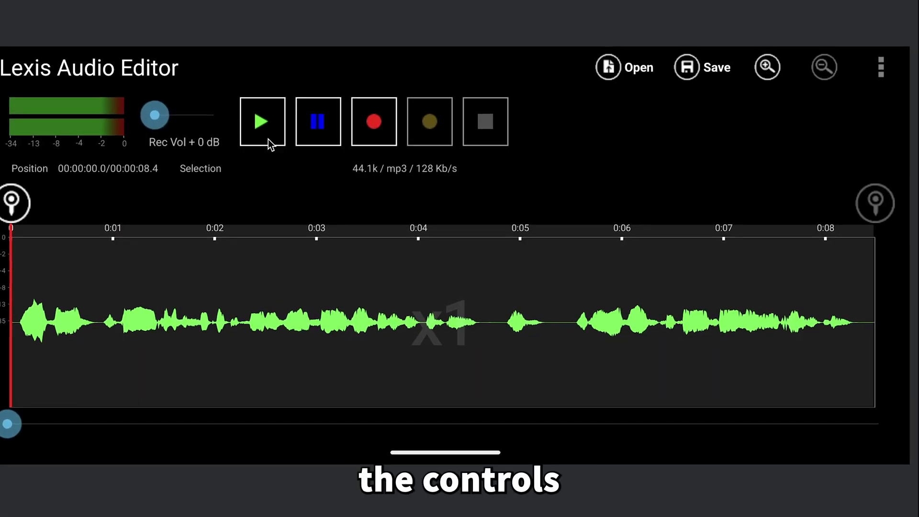
pyautogui.click(268, 142)
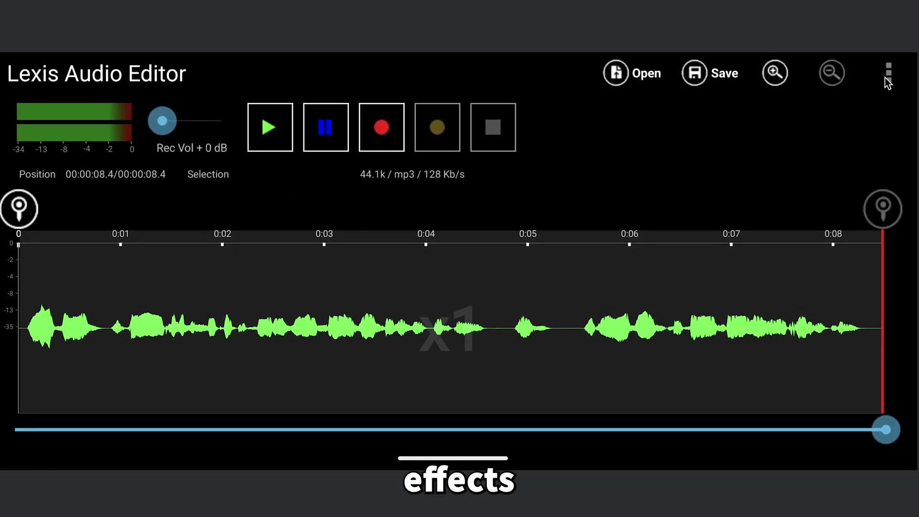
# - Open the Change pitch effect that keeps tempo unchanged
pyautogui.click(887, 76)
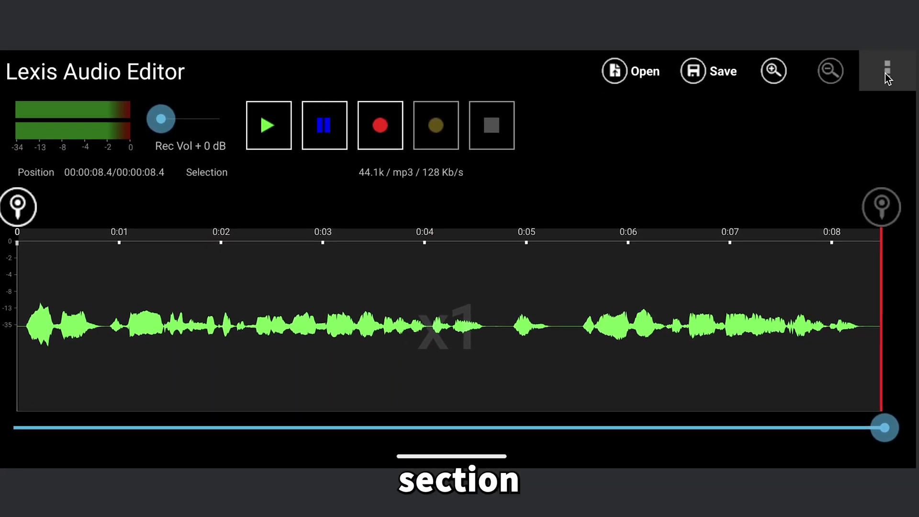
pyautogui.click(756, 140)
pyautogui.moveTo(730, 267); pyautogui.dragTo(752, 1)
pyautogui.moveTo(728, 302); pyautogui.dragTo(743, 172)
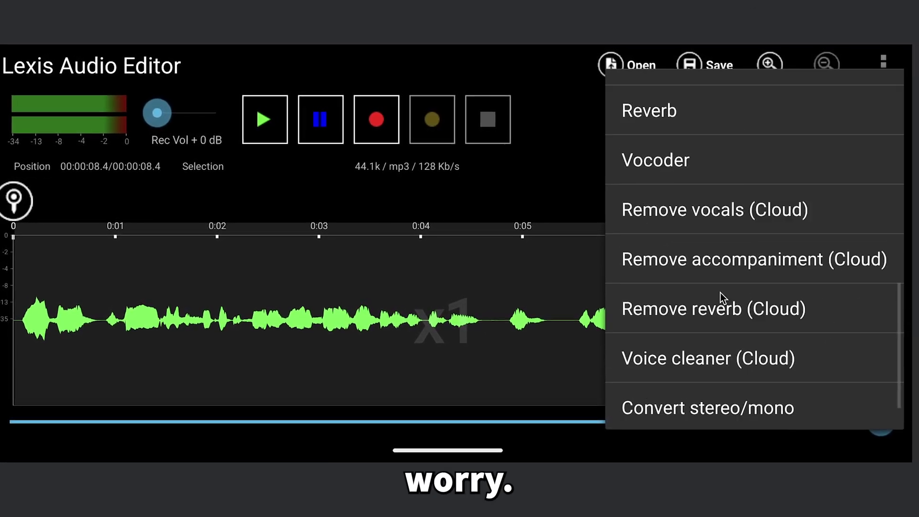
pyautogui.moveTo(723, 302); pyautogui.dragTo(720, 272)
pyautogui.moveTo(725, 213); pyautogui.dragTo(755, 443)
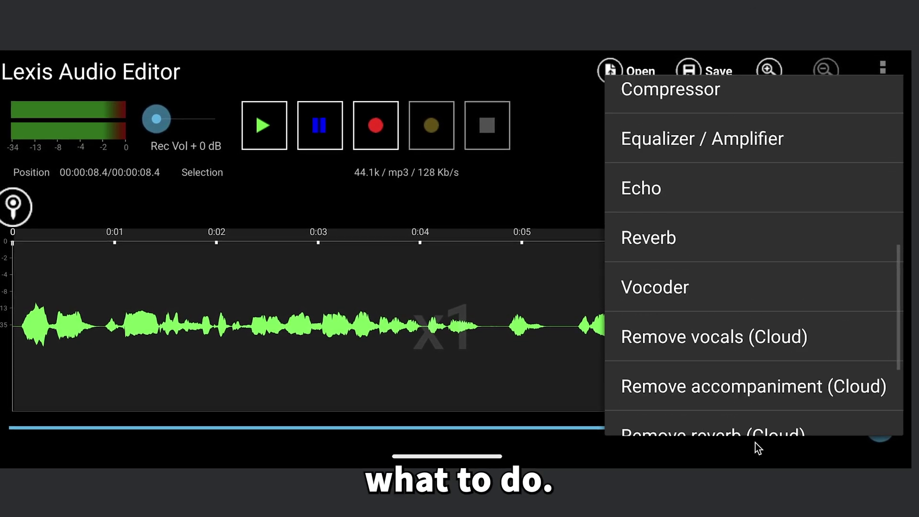
pyautogui.moveTo(774, 277); pyautogui.dragTo(813, 339)
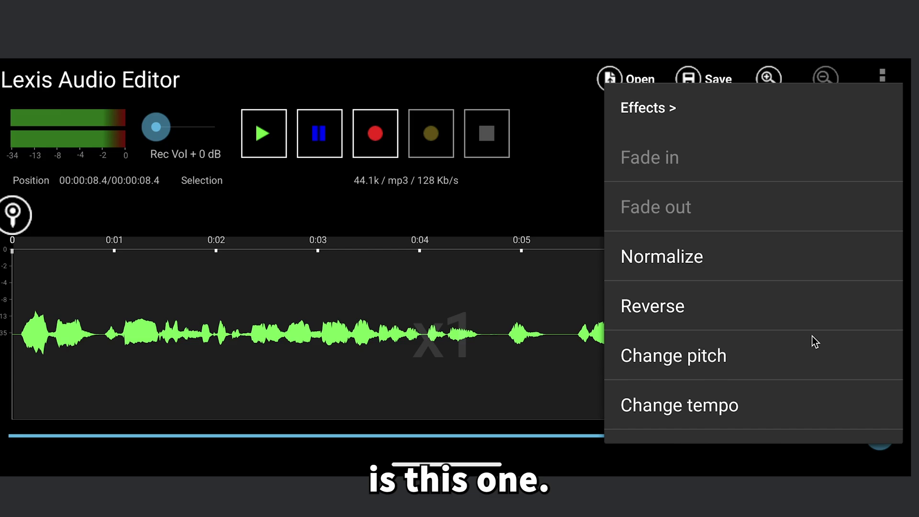
pyautogui.click(699, 352)
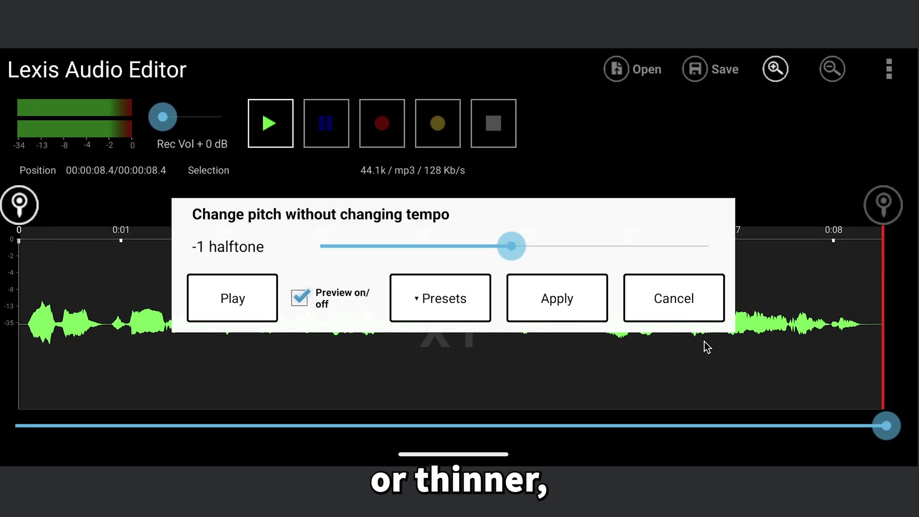
# - Preview the voice at several pitch settings between -5 and +3 halftones
pyautogui.click(519, 244)
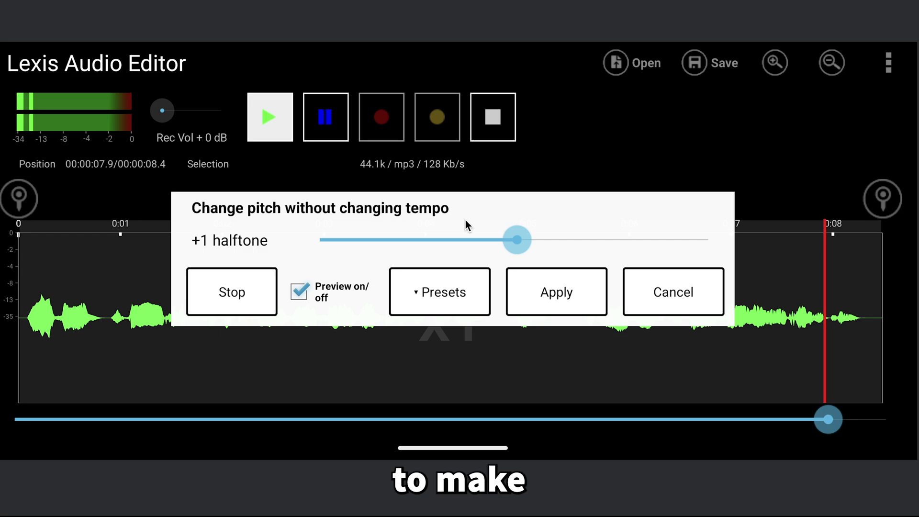
pyautogui.moveTo(513, 244); pyautogui.dragTo(491, 249)
pyautogui.click(244, 298)
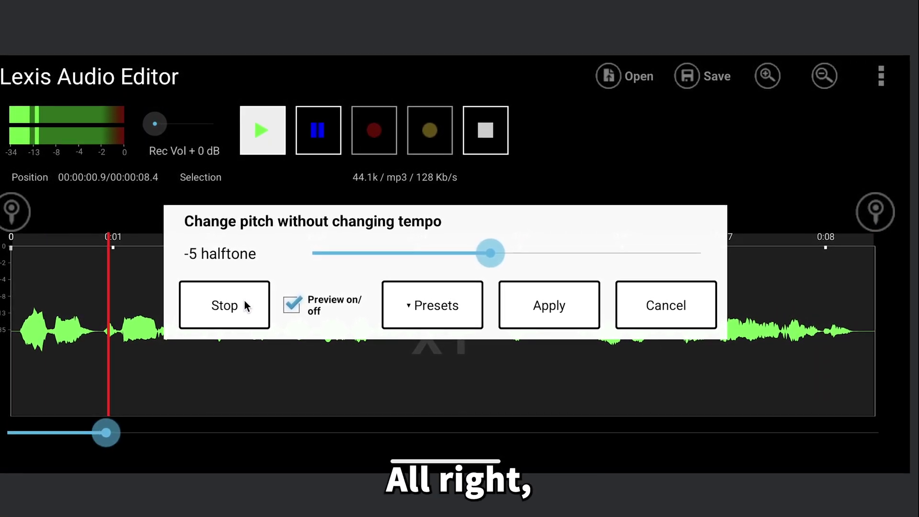
pyautogui.moveTo(493, 255); pyautogui.dragTo(522, 250)
pyautogui.click(245, 301)
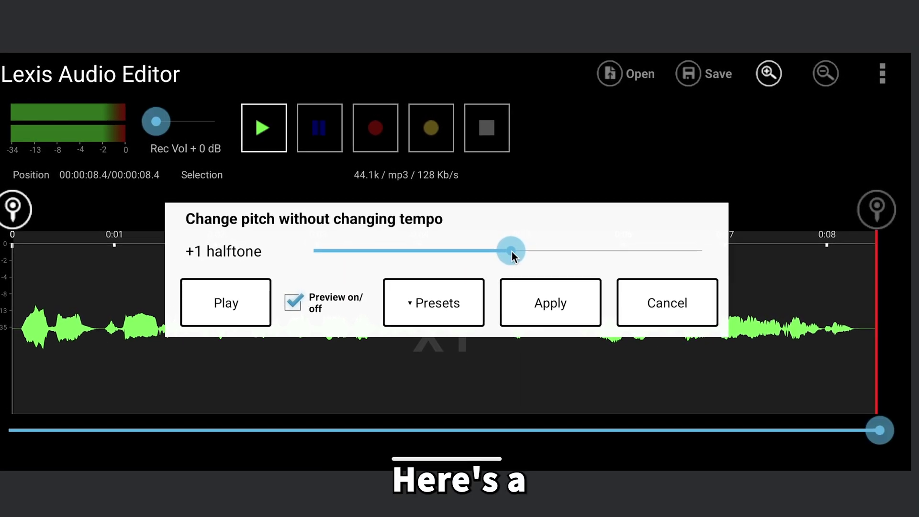
pyautogui.moveTo(513, 248); pyautogui.dragTo(494, 260)
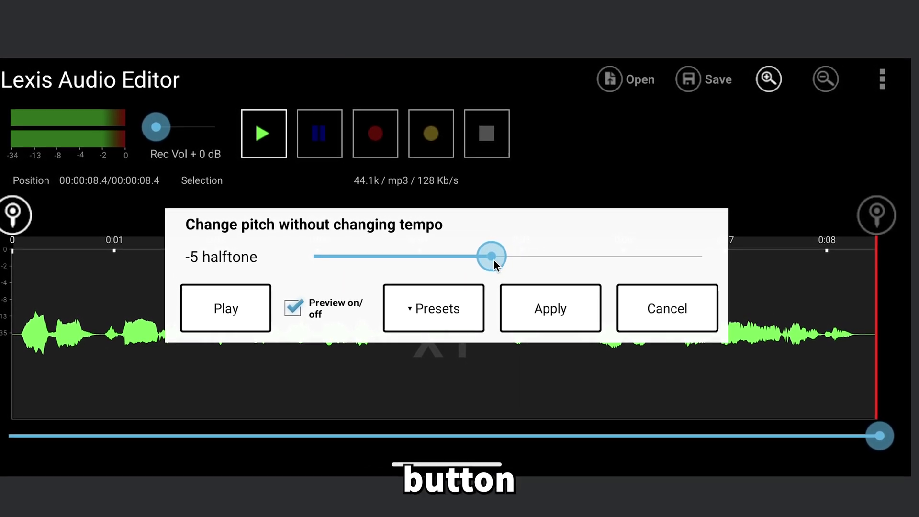
pyautogui.click(249, 303)
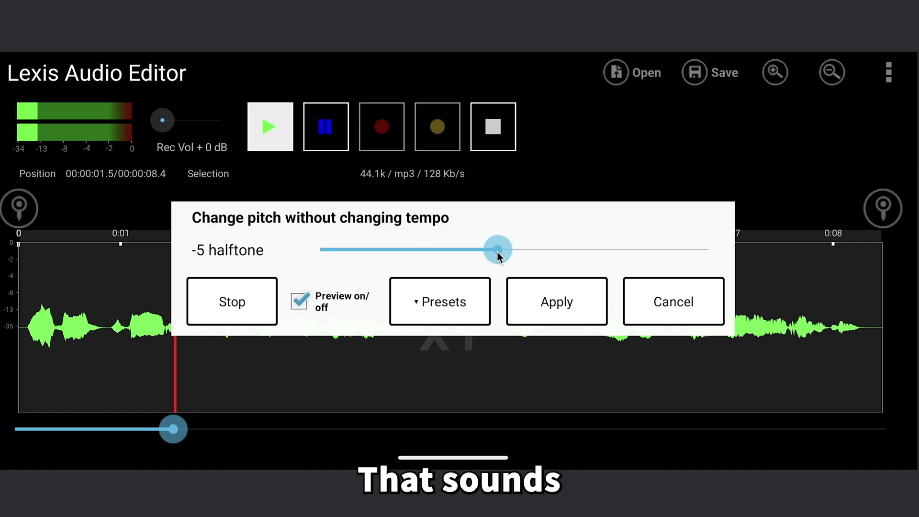
pyautogui.moveTo(493, 249)
pyautogui.mouseDown()
pyautogui.moveTo(536, 245)
pyautogui.moveTo(502, 258)
pyautogui.mouseUp()
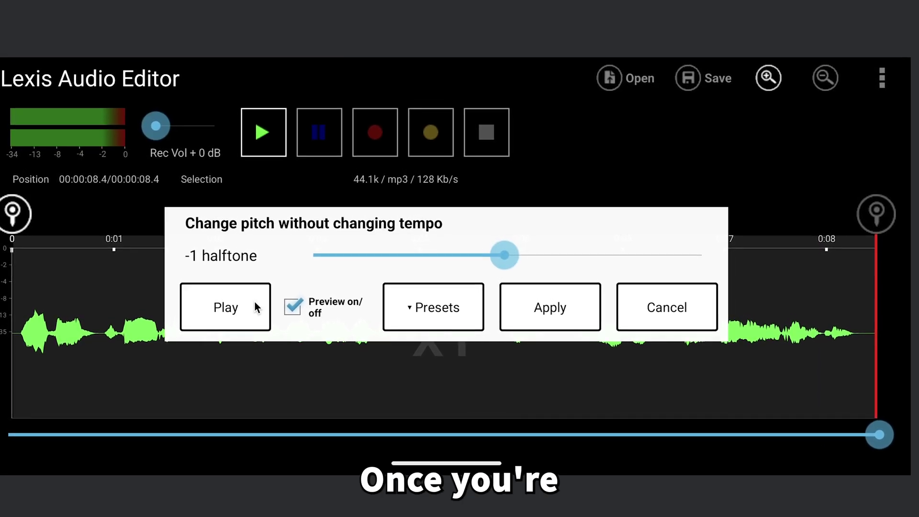
# - Skip saving a preset and apply the -1 halftone pitch change
pyautogui.click(406, 314)
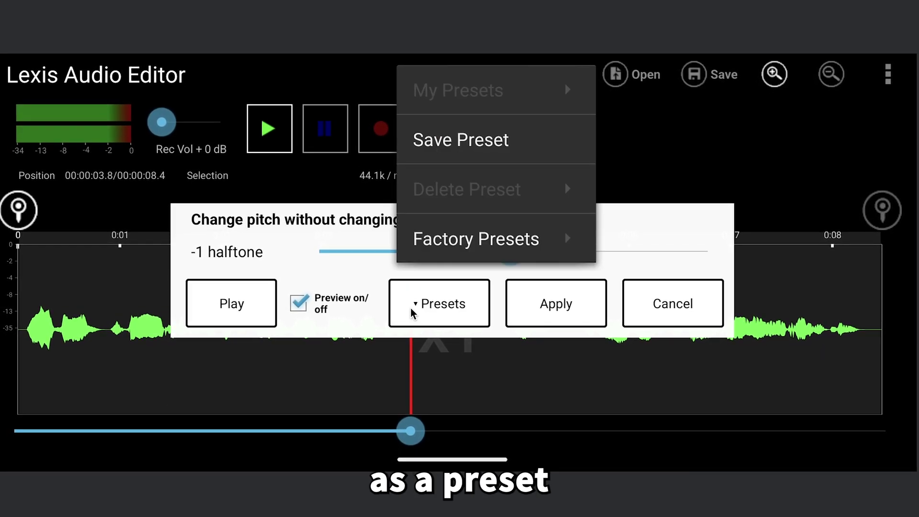
pyautogui.click(478, 139)
pyautogui.click(299, 345)
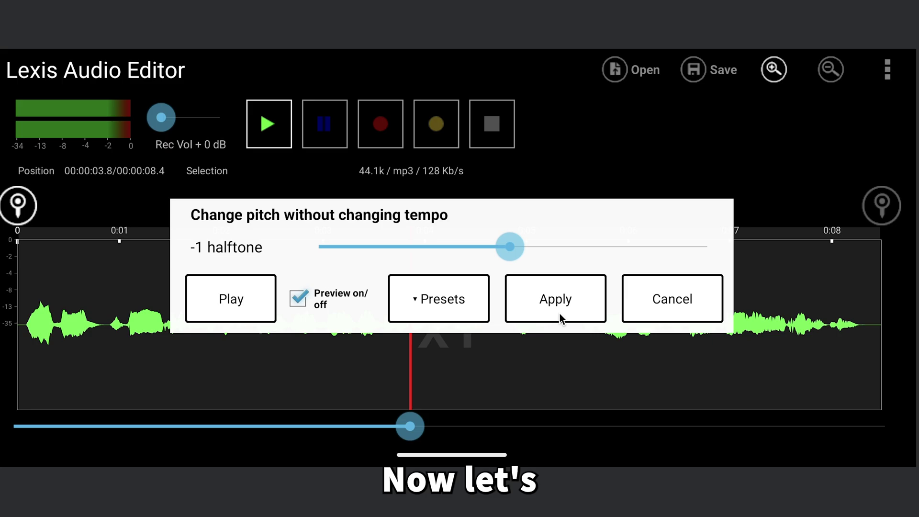
pyautogui.click(569, 303)
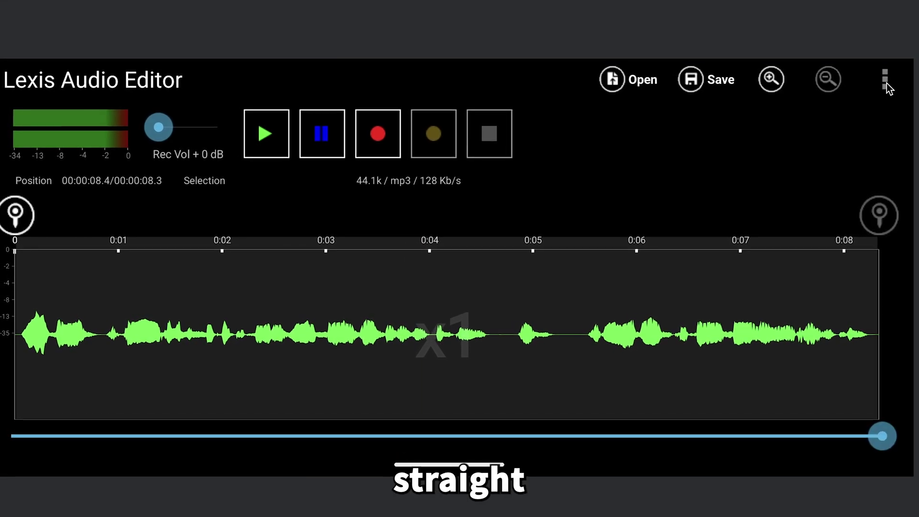
# - Open the Change speed effect
pyautogui.click(881, 77)
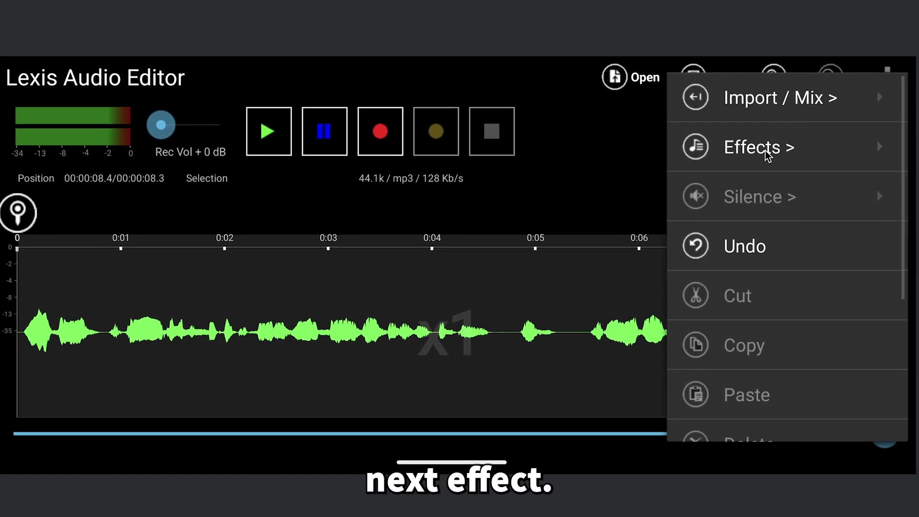
pyautogui.click(758, 148)
pyautogui.scroll(-3, 745, 306)
pyautogui.click(740, 311)
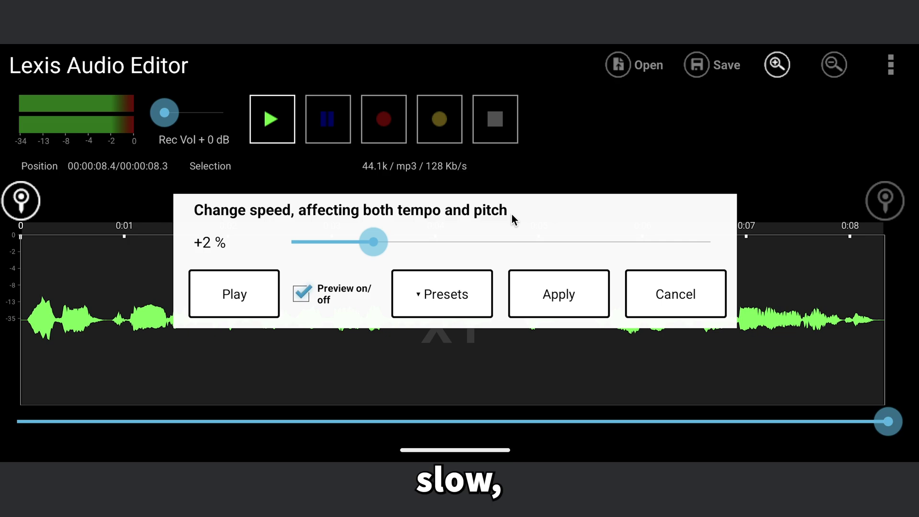
# - Try several speed values, settle on +2 %, and preview the result
pyautogui.moveTo(373, 239); pyautogui.dragTo(384, 249)
pyautogui.click(355, 245)
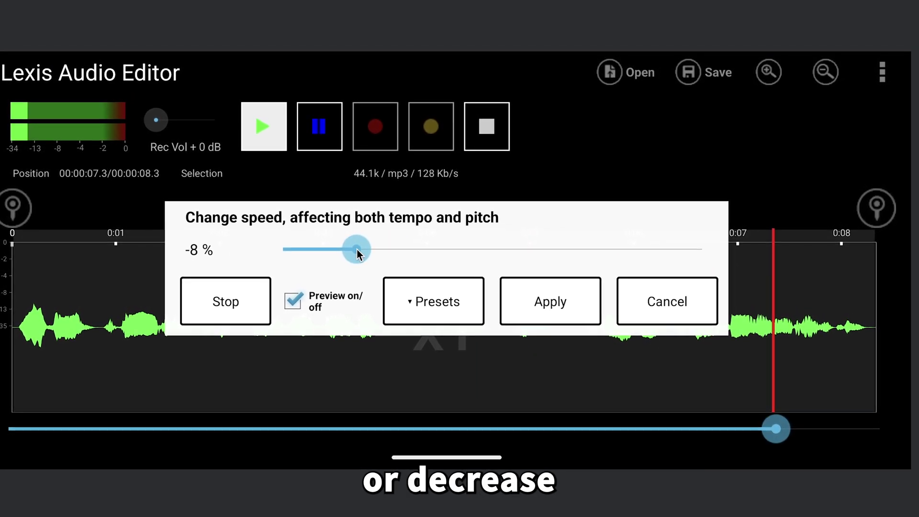
pyautogui.moveTo(355, 253)
pyautogui.mouseDown()
pyautogui.moveTo(369, 258)
pyautogui.moveTo(358, 255)
pyautogui.mouseUp()
pyautogui.click(252, 300)
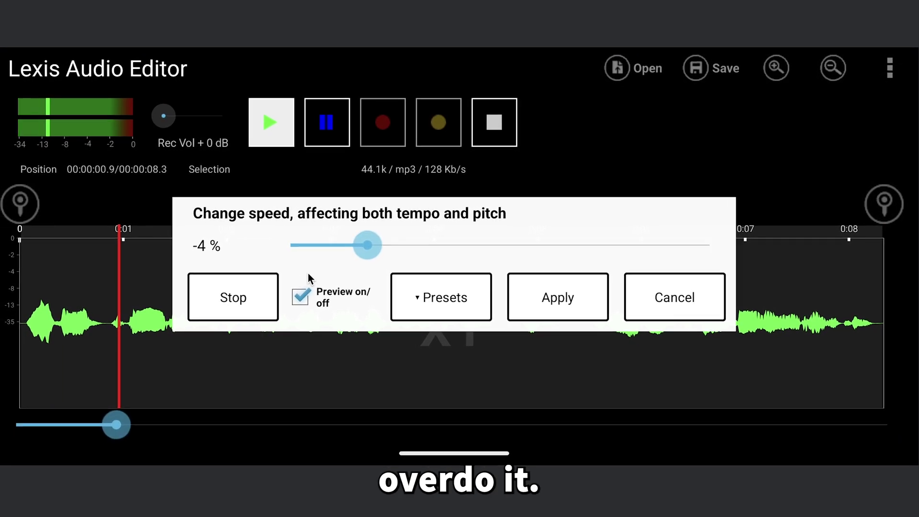
pyautogui.click(268, 288)
pyautogui.moveTo(371, 243); pyautogui.dragTo(374, 246)
pyautogui.click(209, 307)
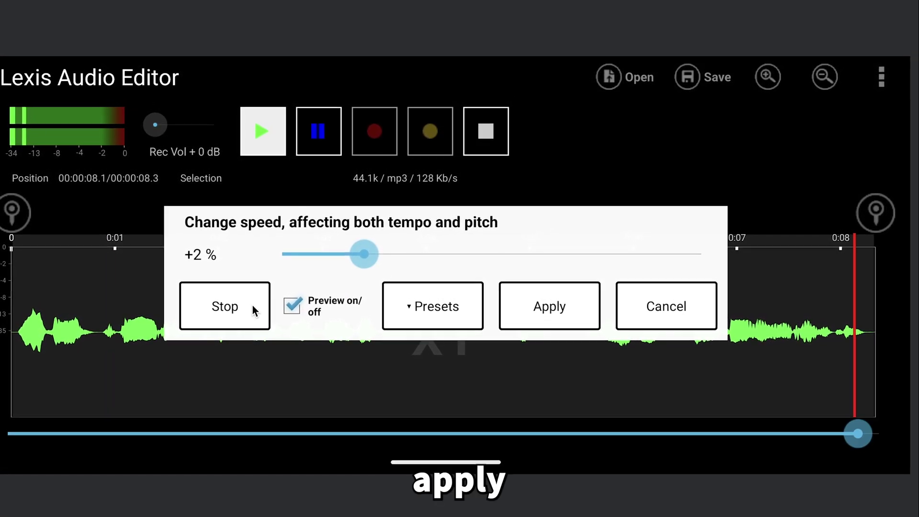
pyautogui.click(252, 305)
# - Apply the +2 % speed change and play back the faster voiceover
pyautogui.click(564, 312)
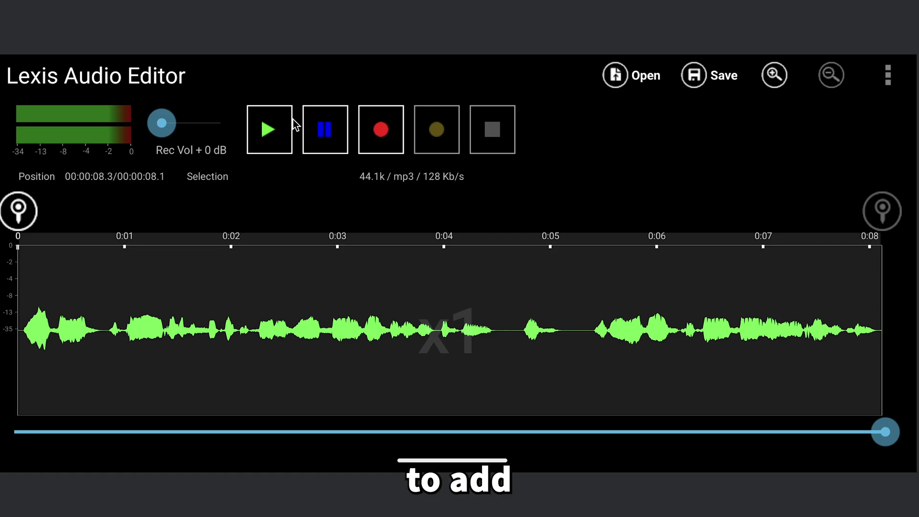
pyautogui.click(277, 126)
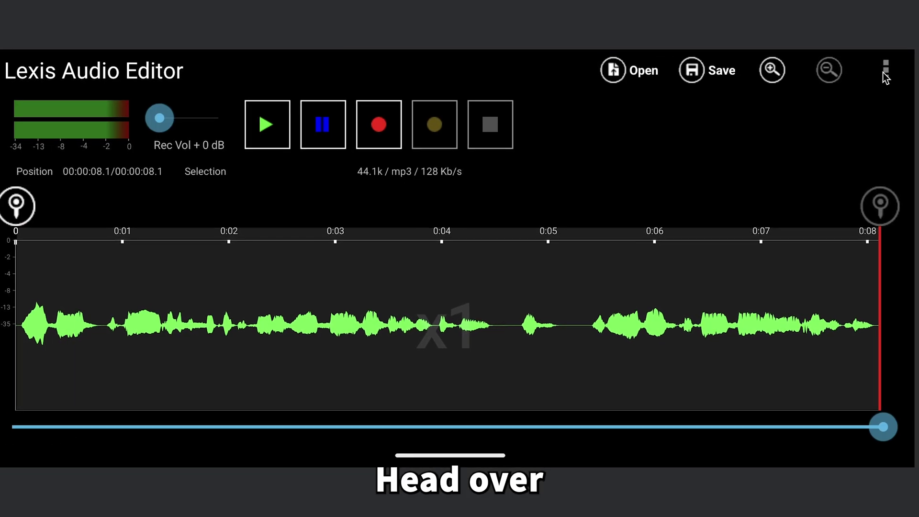
pyautogui.click(886, 75)
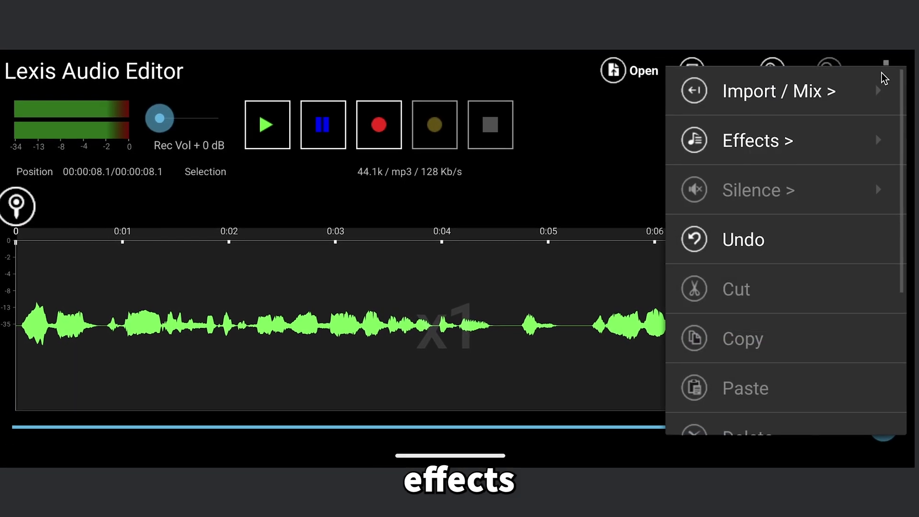
pyautogui.click(792, 143)
pyautogui.click(779, 287)
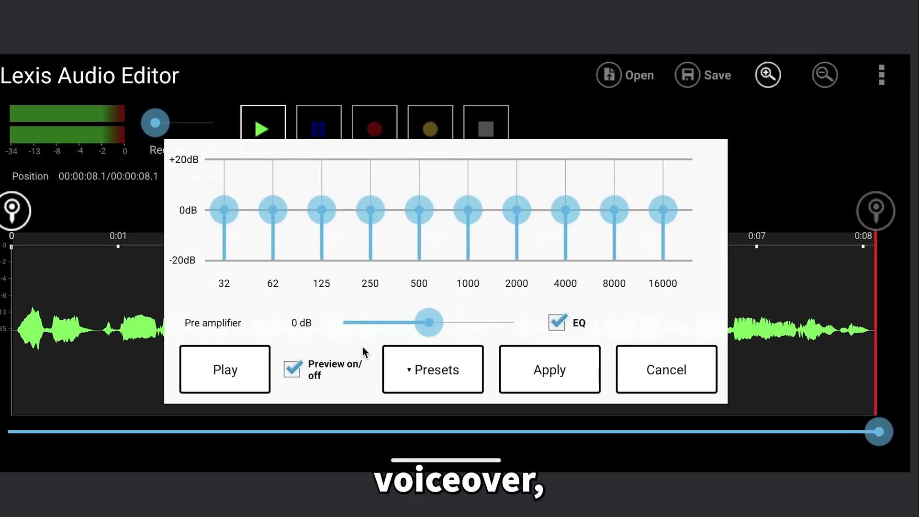
# - Boost the 32, 62, 8000 and 16000 Hz bands to +20 dB, raising 125 and 4000 Hz slightly
pyautogui.click(225, 370)
pyautogui.moveTo(223, 215); pyautogui.dragTo(226, 159)
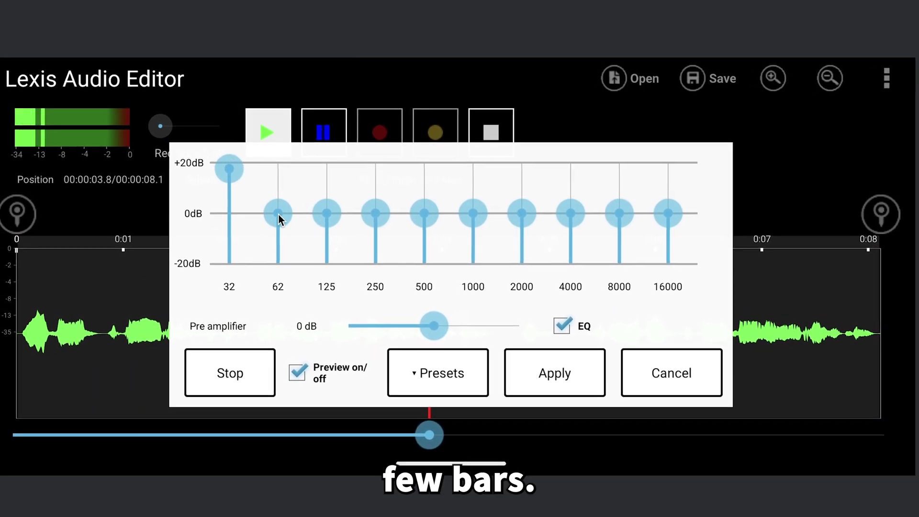
pyautogui.moveTo(279, 215); pyautogui.dragTo(279, 163)
pyautogui.moveTo(329, 214); pyautogui.dragTo(328, 190)
pyautogui.moveTo(669, 206); pyautogui.dragTo(667, 152)
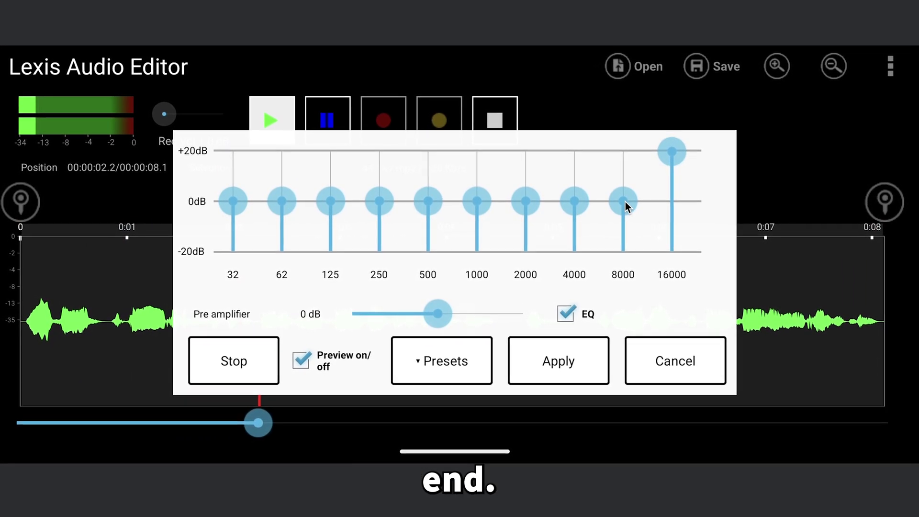
pyautogui.moveTo(625, 202); pyautogui.dragTo(627, 132)
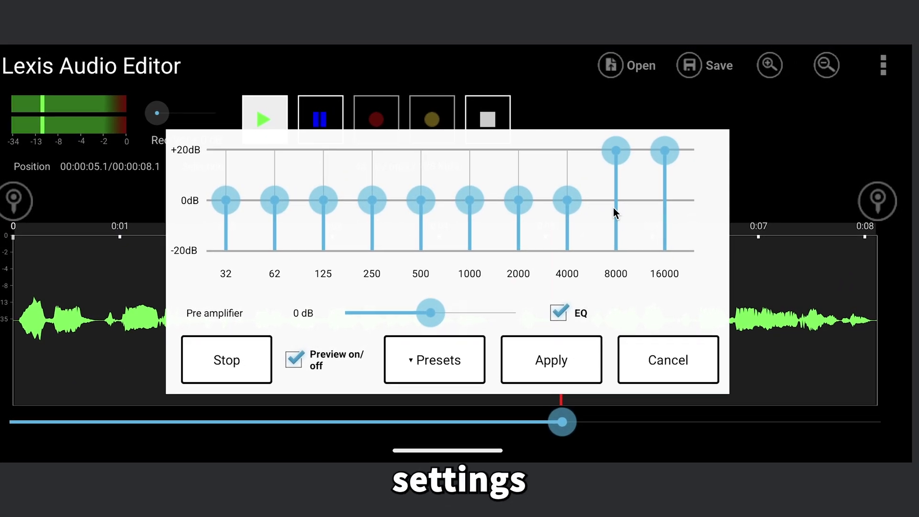
pyautogui.moveTo(567, 204); pyautogui.dragTo(569, 176)
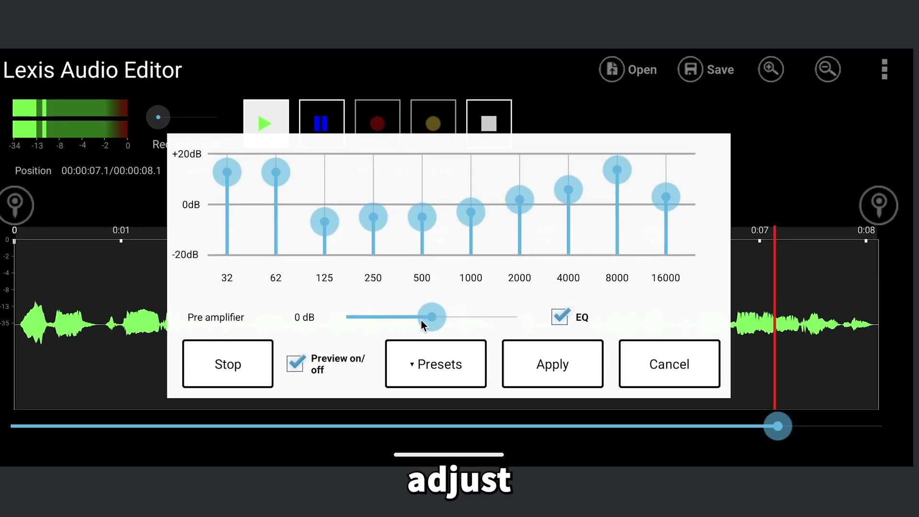
# - Set the pre-amplifier to 4 dB, preview, and apply the equalizer
pyautogui.moveTo(421, 320); pyautogui.dragTo(455, 323)
pyautogui.click(243, 341)
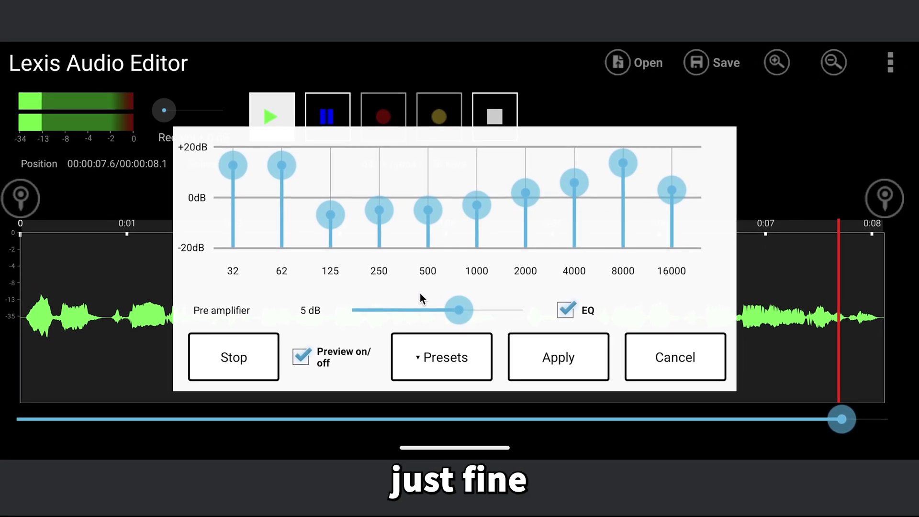
pyautogui.click(243, 368)
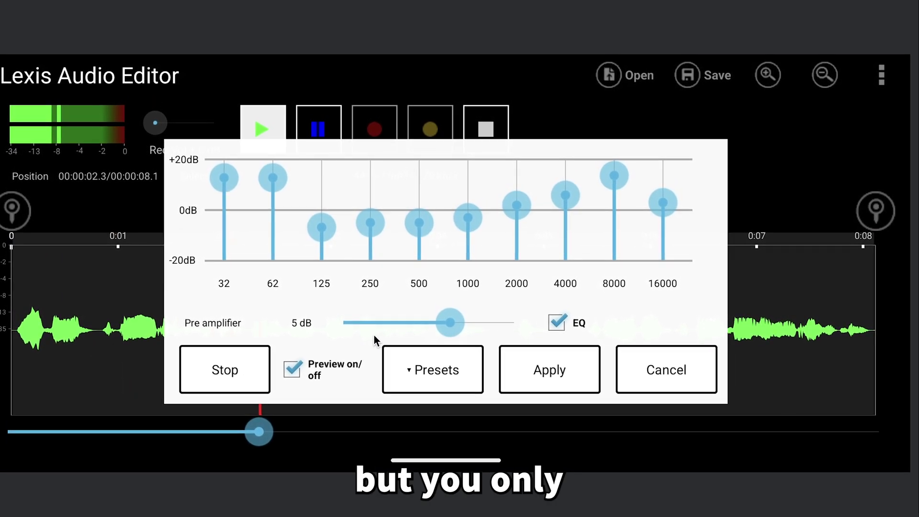
pyautogui.moveTo(450, 328); pyautogui.dragTo(448, 329)
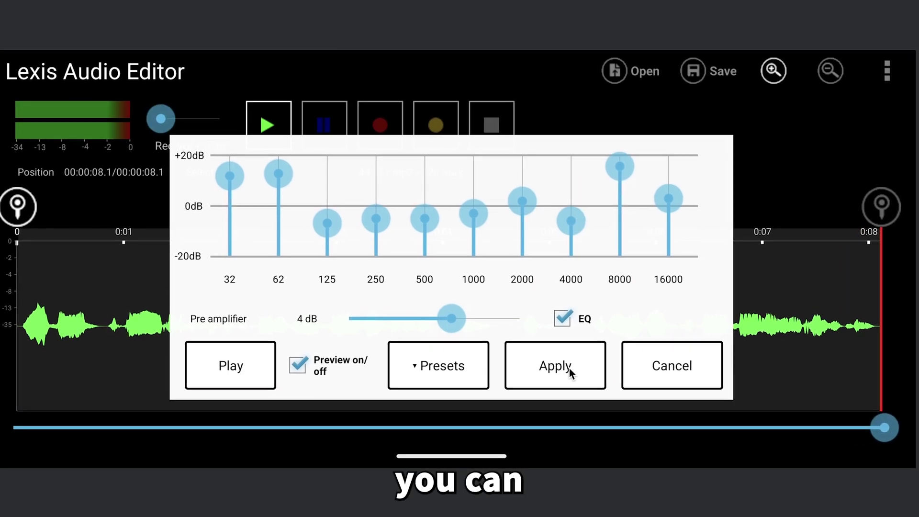
pyautogui.click(570, 369)
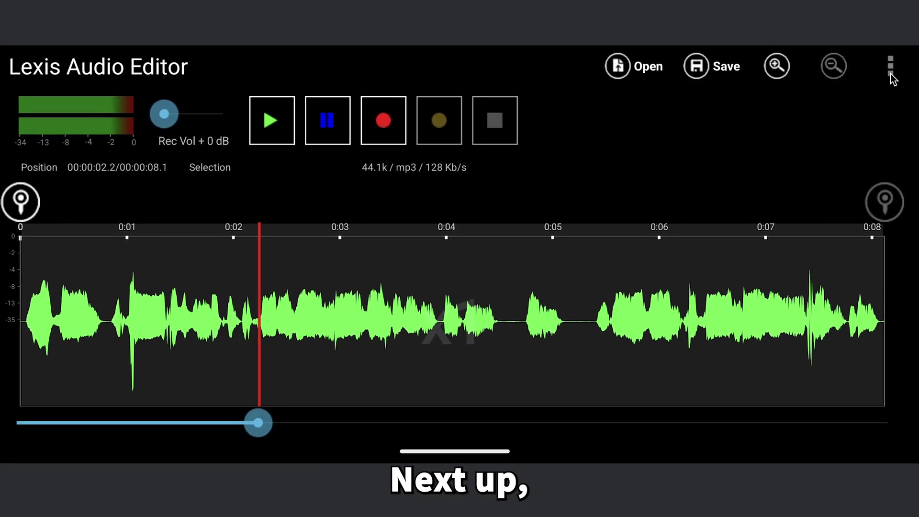
# - Apply the Compressor effect with the threshold lowered to -20 dB
pyautogui.click(888, 69)
pyautogui.click(734, 132)
pyautogui.click(714, 214)
pyautogui.click(243, 341)
pyautogui.moveTo(637, 172); pyautogui.dragTo(654, 185)
pyautogui.click(256, 337)
pyautogui.click(555, 354)
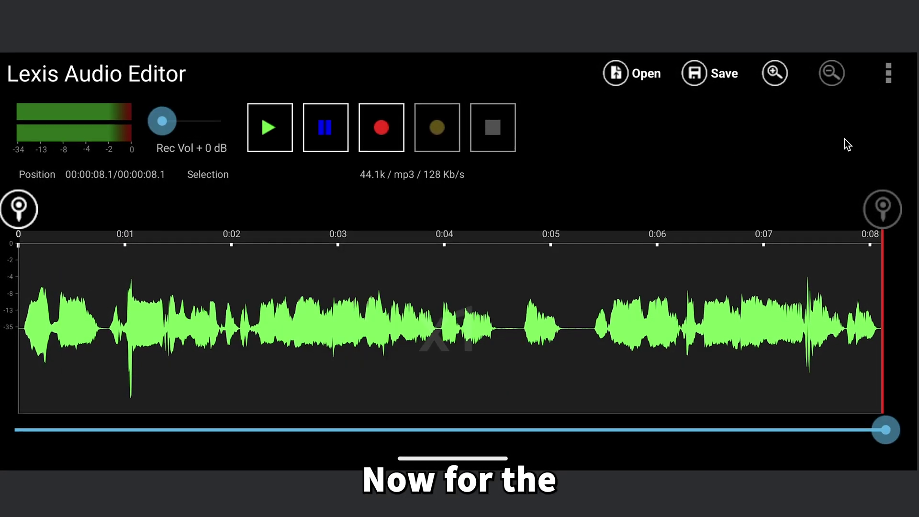
# - Load the Voice factory preset in the Reverb effect and preview it
pyautogui.click(889, 69)
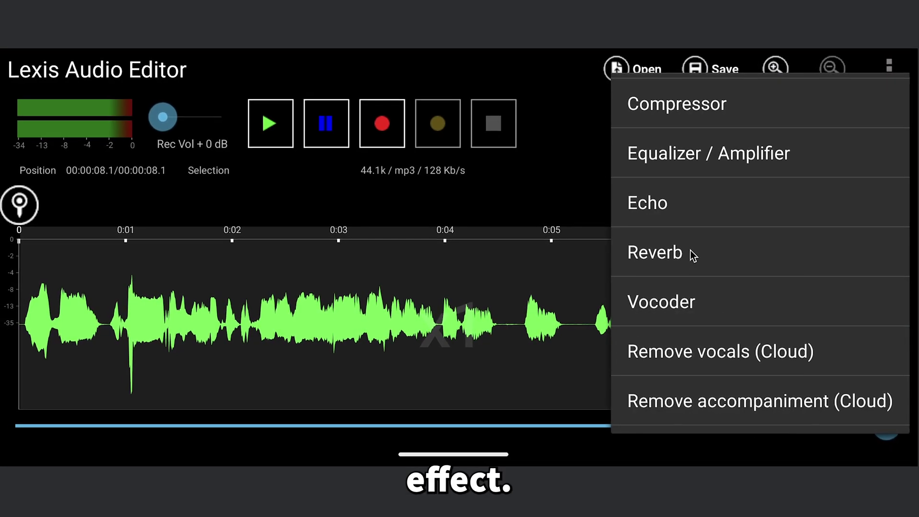
pyautogui.click(689, 251)
pyautogui.click(460, 352)
pyautogui.click(525, 277)
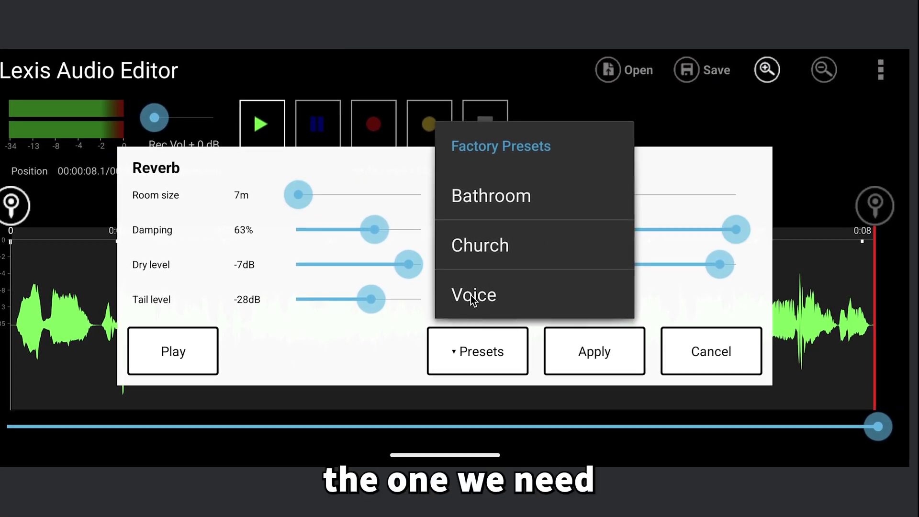
pyautogui.click(470, 294)
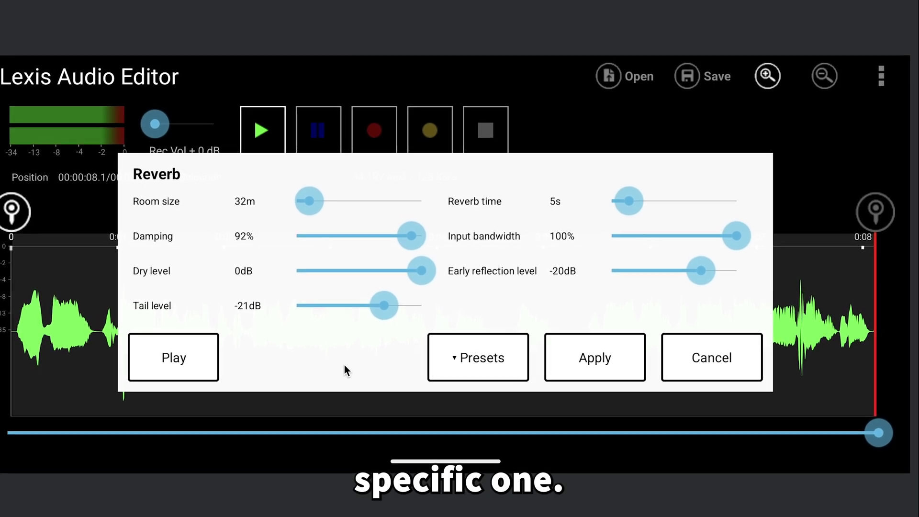
pyautogui.click(203, 367)
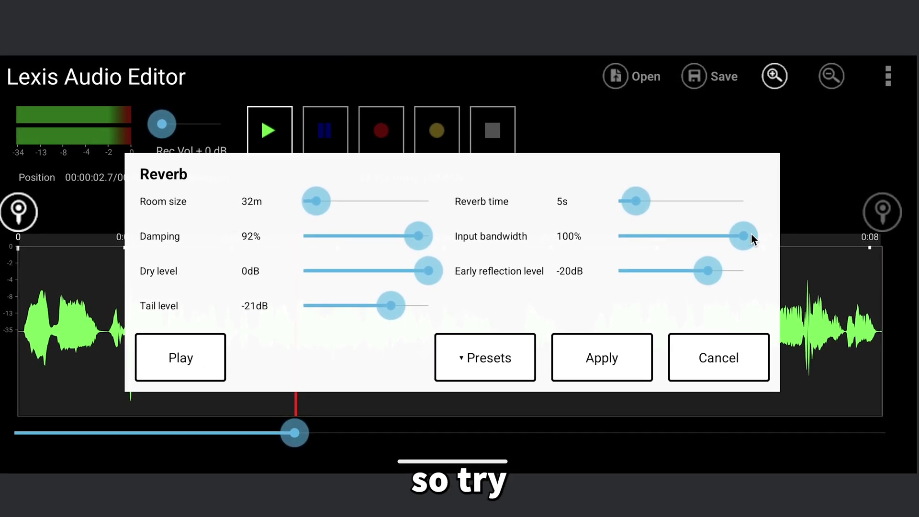
# - Tune the reverb to a 160m room, 50% damping, 0% bandwidth, 0dB dry and 0dB tail
pyautogui.moveTo(744, 236); pyautogui.dragTo(597, 228)
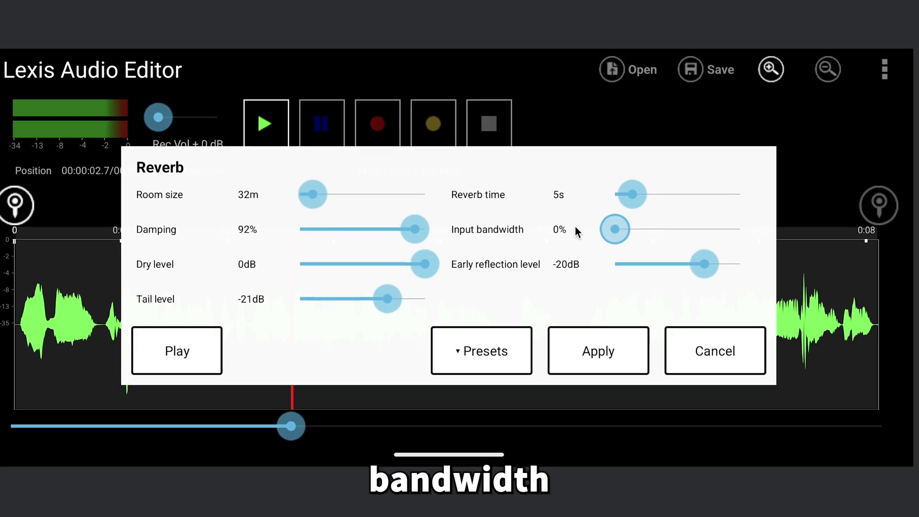
pyautogui.moveTo(316, 196); pyautogui.dragTo(361, 189)
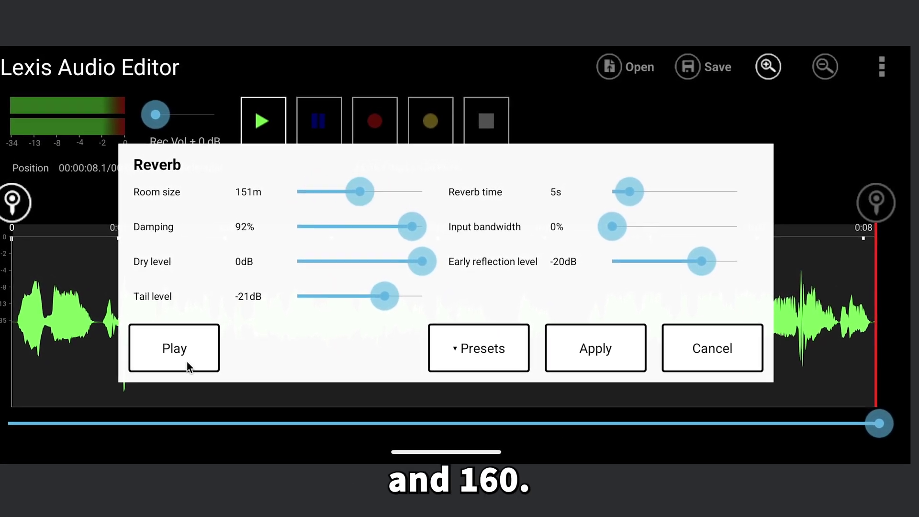
pyautogui.click(186, 361)
pyautogui.moveTo(411, 230); pyautogui.dragTo(360, 231)
pyautogui.moveTo(422, 272); pyautogui.dragTo(453, 281)
pyautogui.click(184, 358)
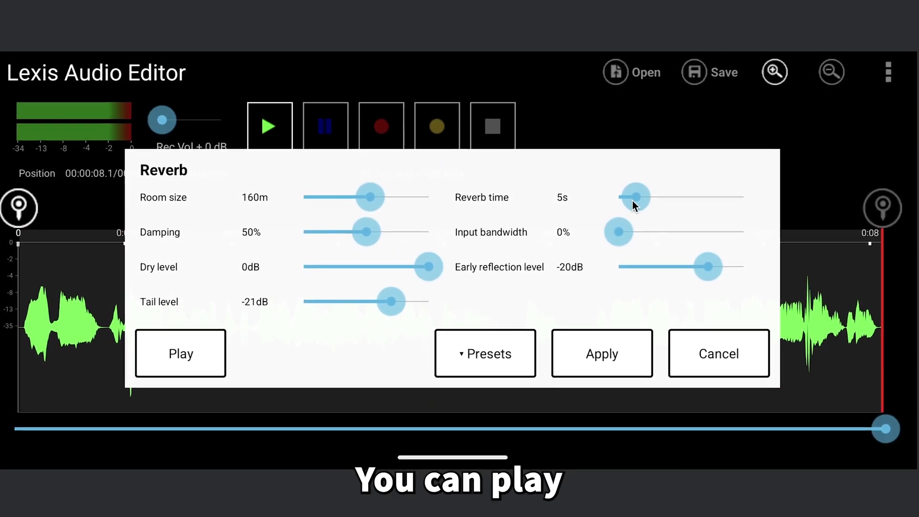
pyautogui.moveTo(639, 196)
pyautogui.mouseDown()
pyautogui.moveTo(671, 198)
pyautogui.moveTo(642, 199)
pyautogui.moveTo(642, 188)
pyautogui.mouseUp()
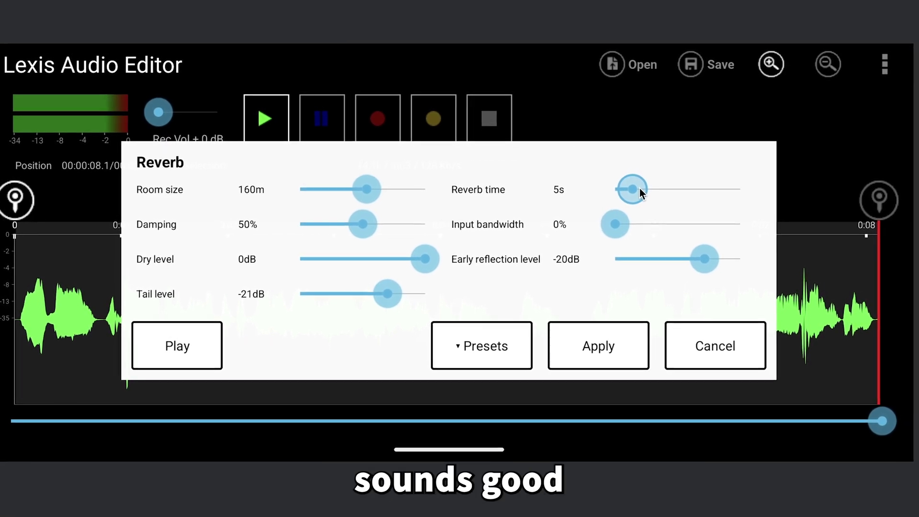
pyautogui.click(200, 349)
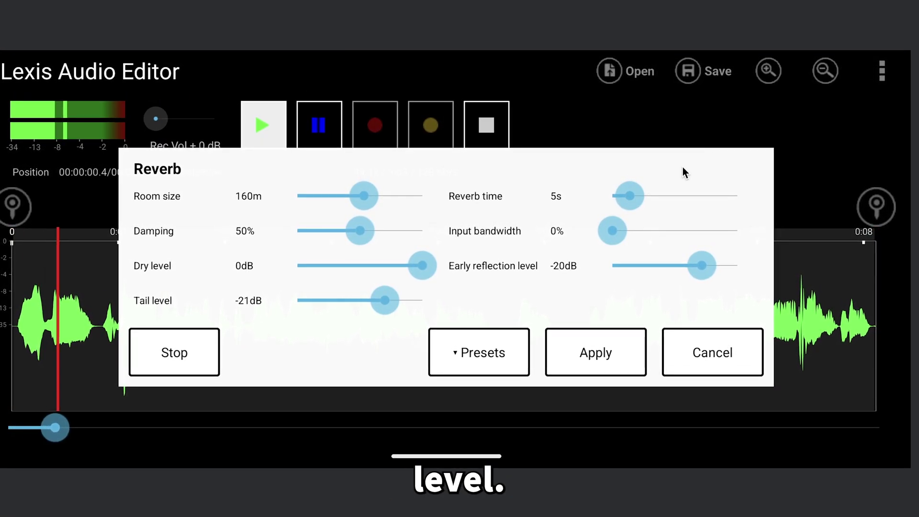
pyautogui.moveTo(634, 263); pyautogui.dragTo(652, 273)
pyautogui.moveTo(389, 308)
pyautogui.mouseDown()
pyautogui.moveTo(302, 306)
pyautogui.moveTo(455, 321)
pyautogui.moveTo(449, 312)
pyautogui.moveTo(380, 307)
pyautogui.mouseUp()
# - Apply the reverb, save the voiceover as sample.m4a via the file manager, and play it back
pyautogui.click(604, 347)
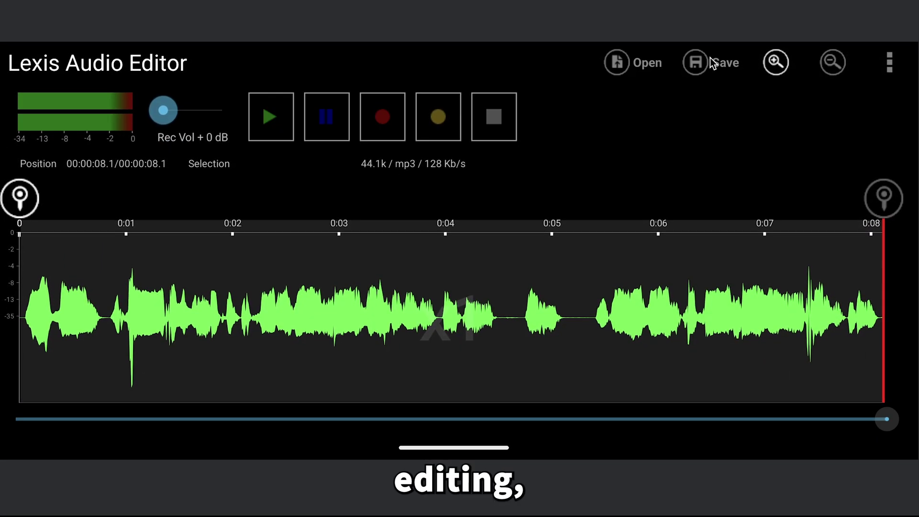
pyautogui.click(712, 66)
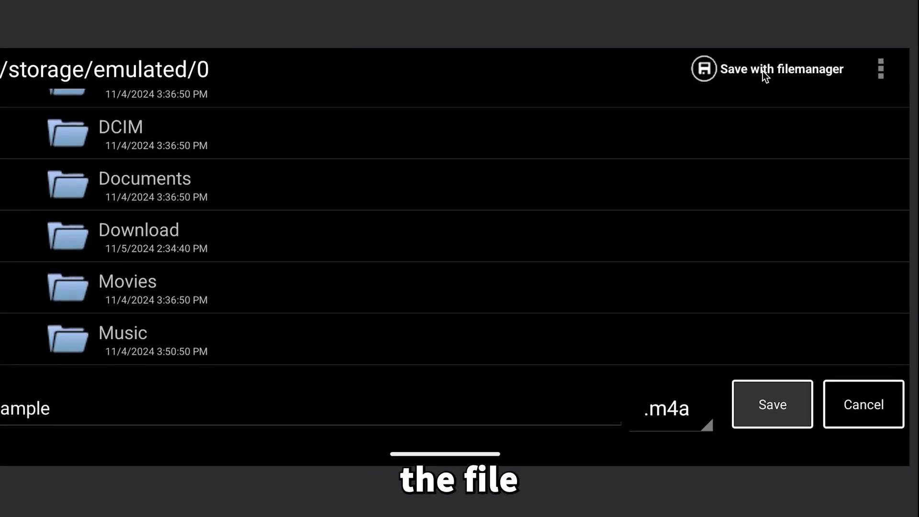
pyautogui.click(766, 69)
pyautogui.click(116, 423)
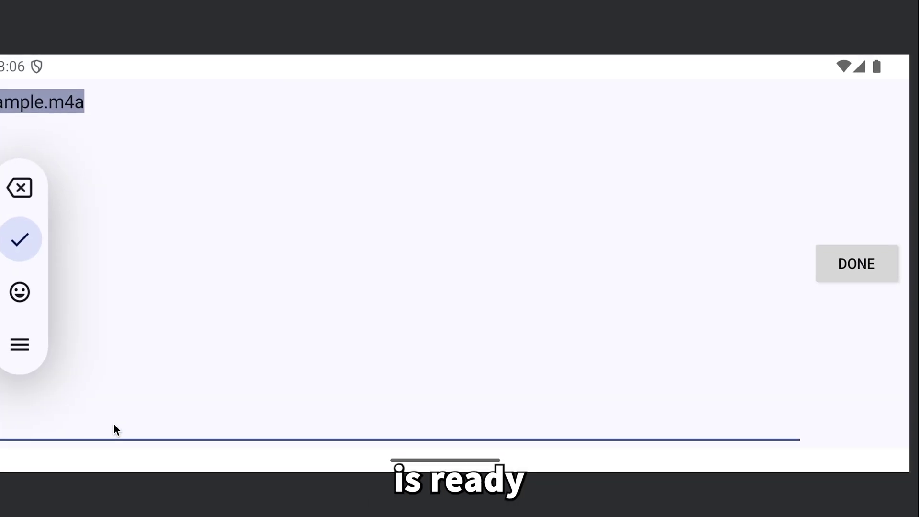
pyautogui.click(273, 136)
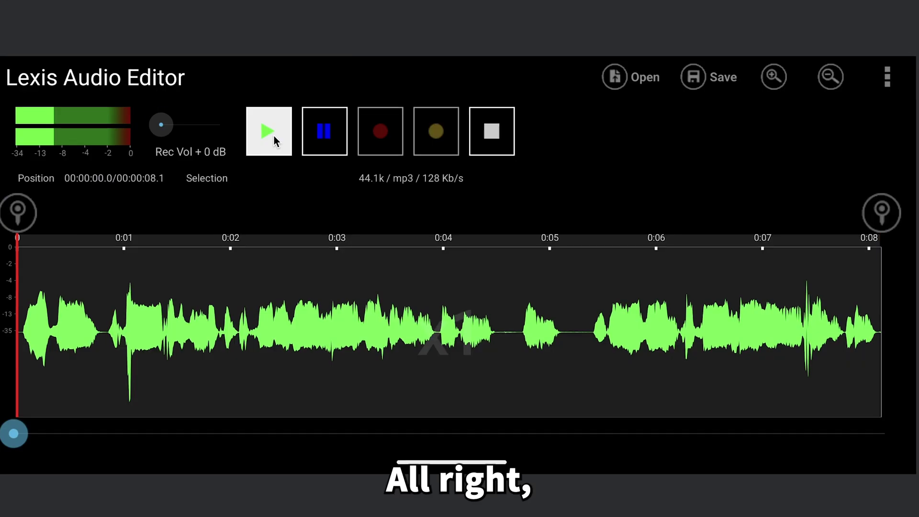